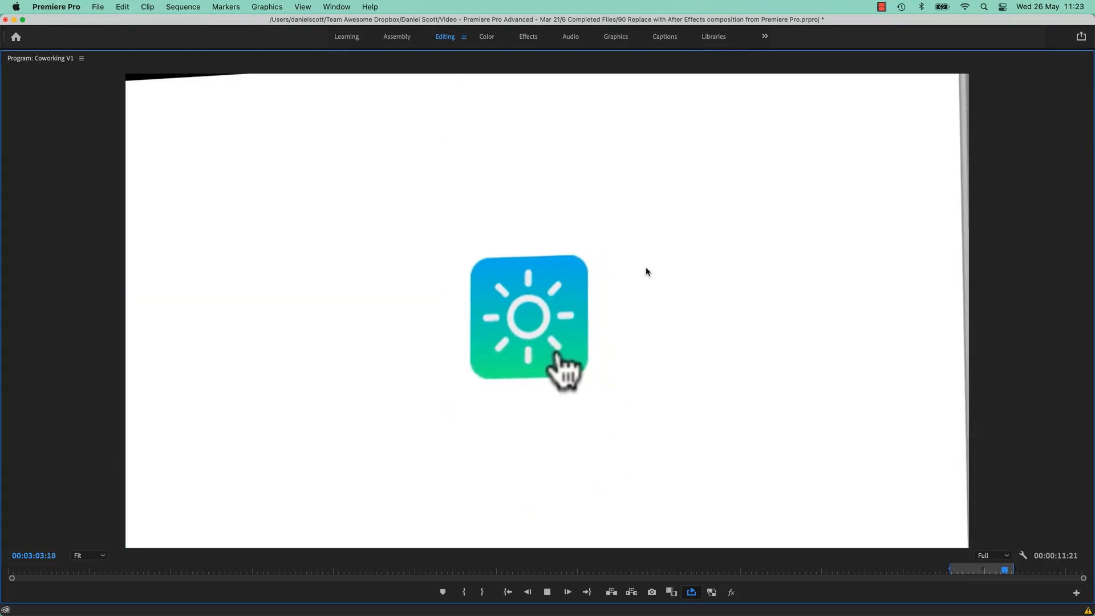
Stop playback, restore the full workspace, and scrub through the icon animation in Coworking V1.
key("space")
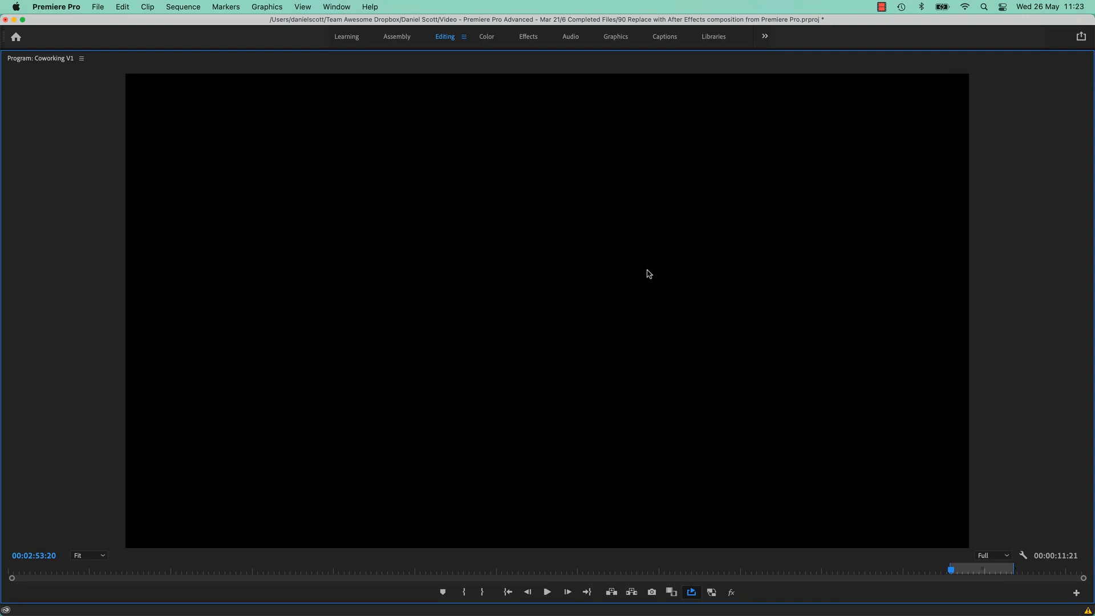
key("grave")
left_click(673, 384)
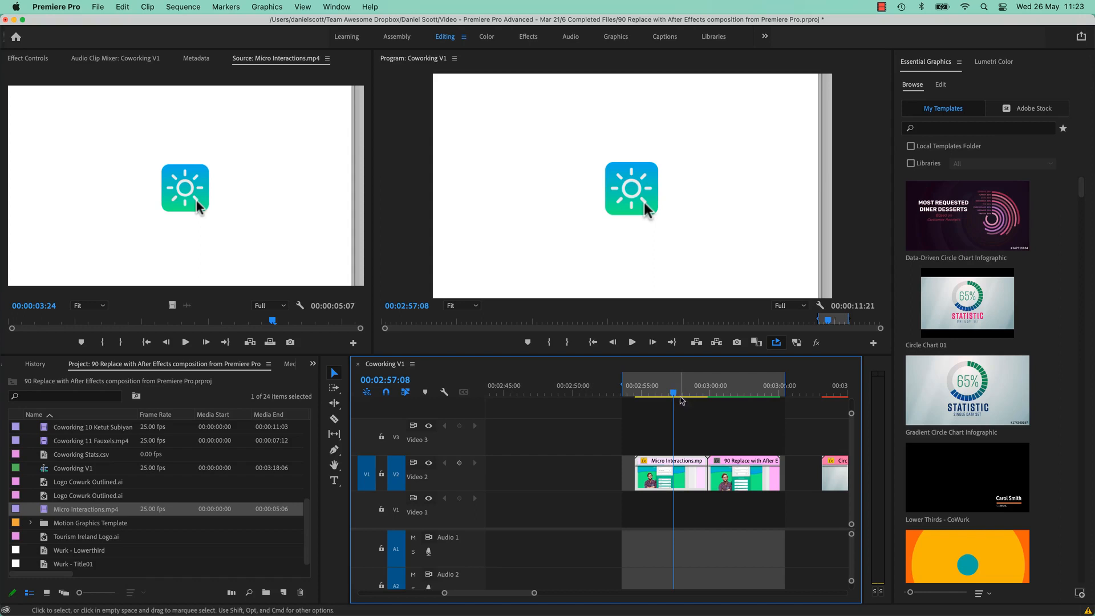
left_click_drag(695, 393, 721, 415)
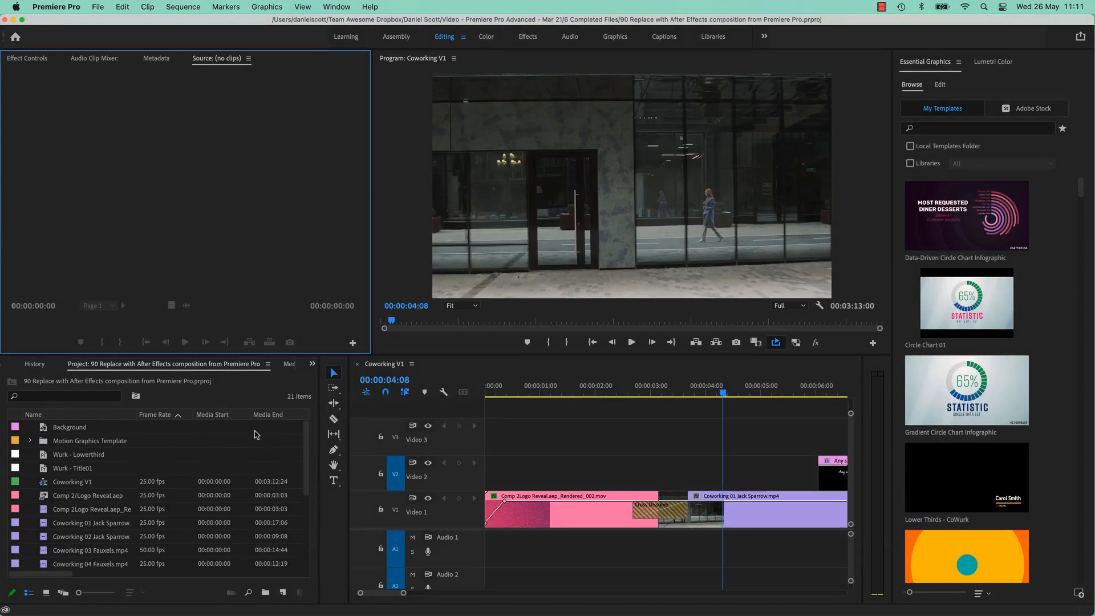
Import Micro Interactions.mp4 with Cmd+I, bringing the project to 22 items.
key("super+i")
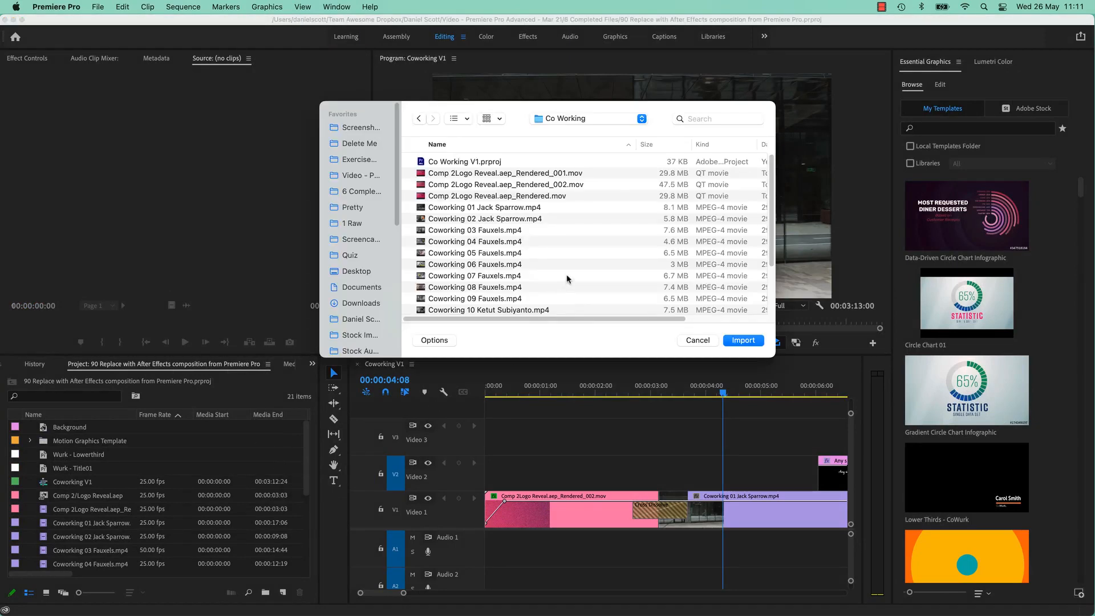
scroll(491, 262, "down", 5)
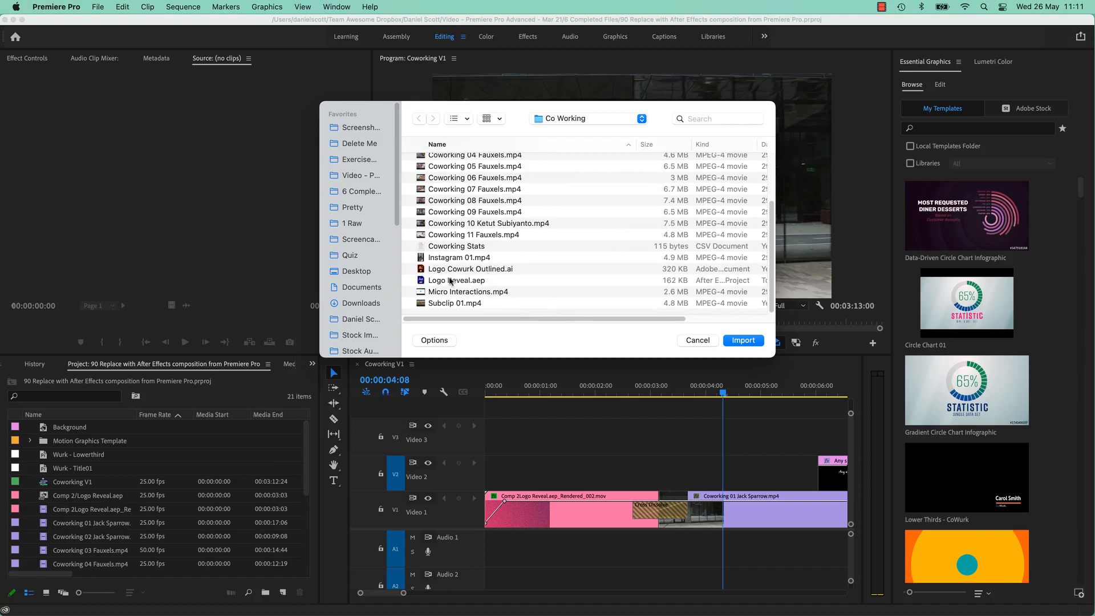
left_click(475, 293)
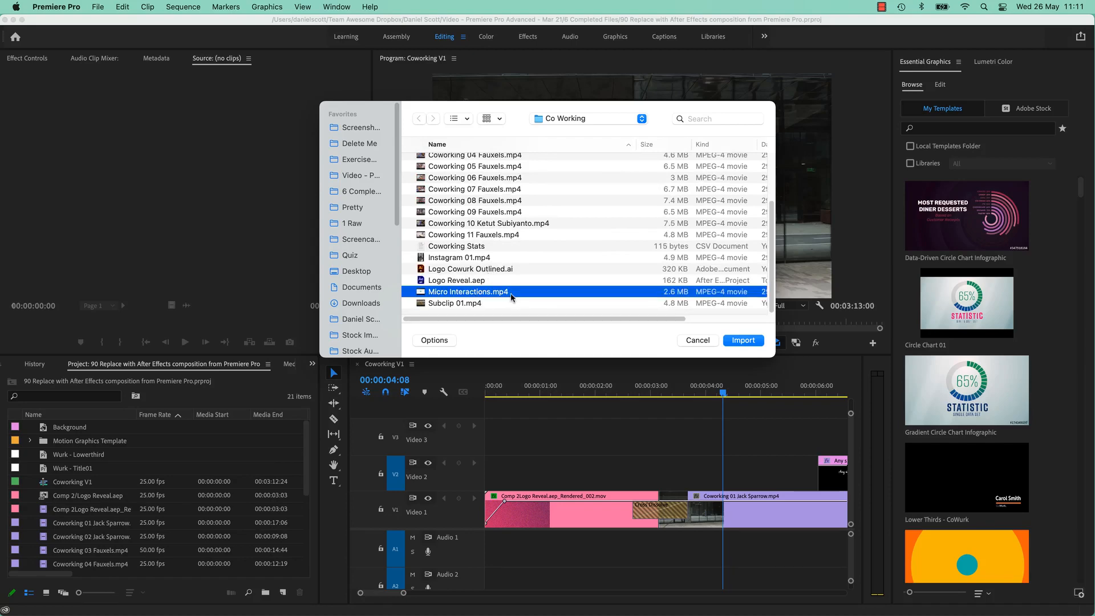
left_click(733, 341)
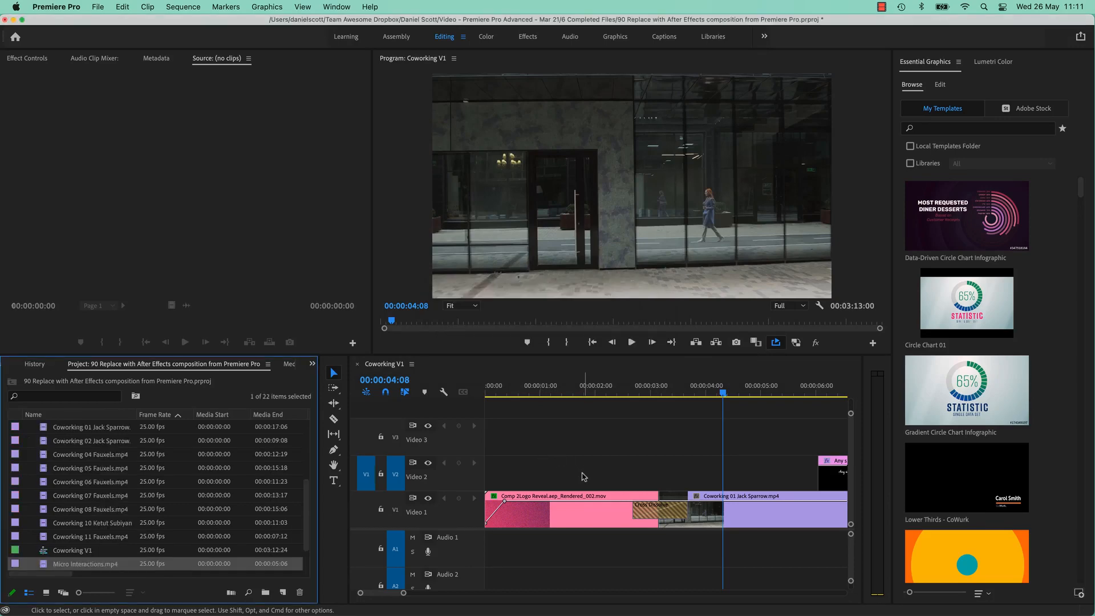
scroll(580, 474, "down", 10)
scroll(582, 478, "down", 5)
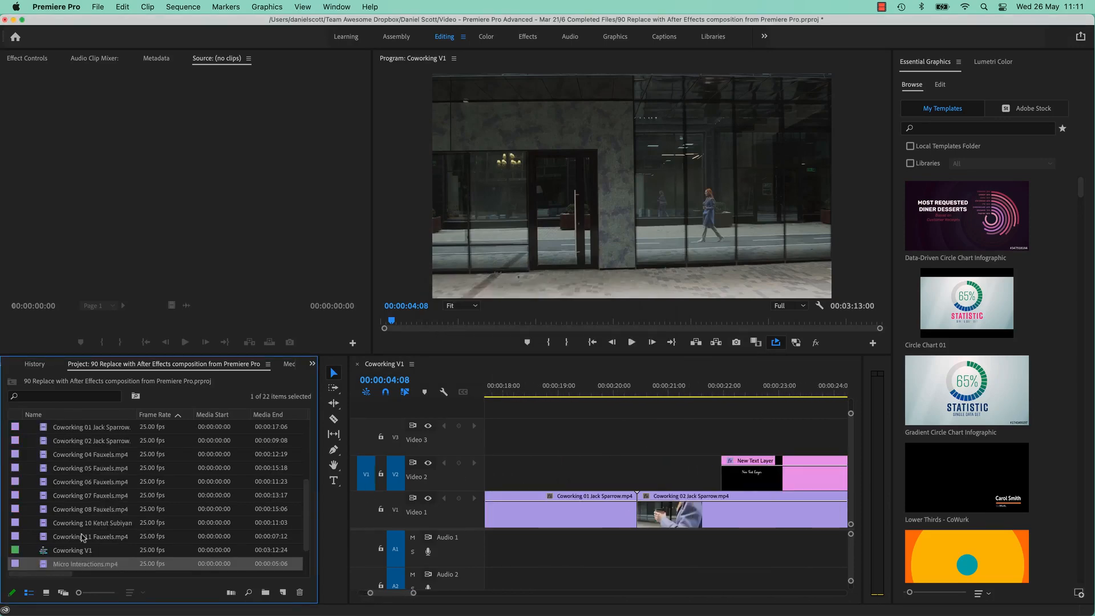
Preview Micro Interactions.mp4 in the Source monitor, then drop it on V1 at about 20 seconds.
double_click(45, 564)
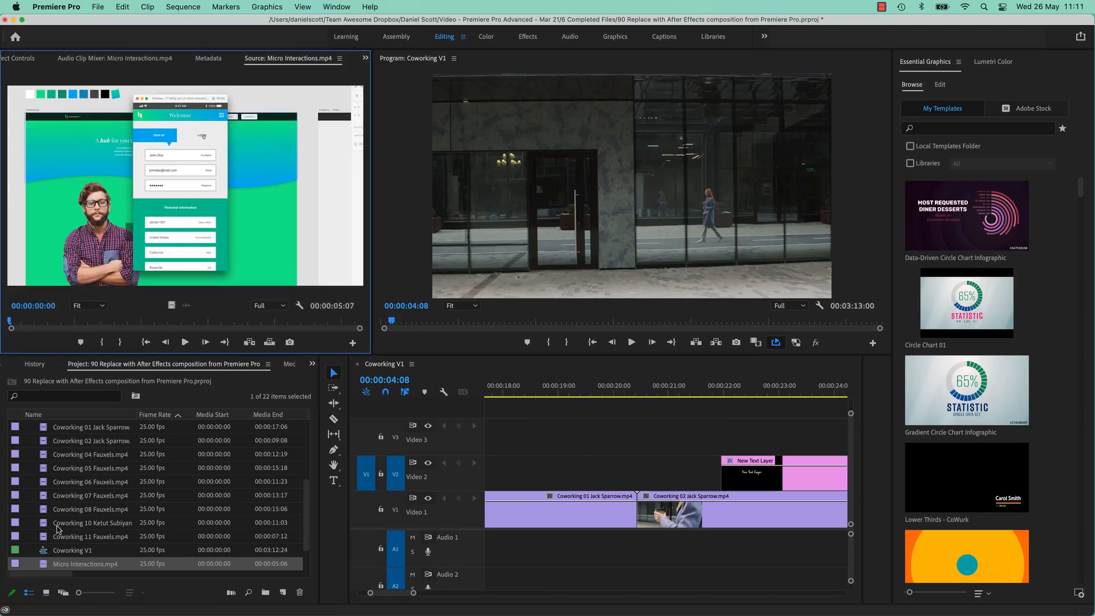
left_click(185, 341)
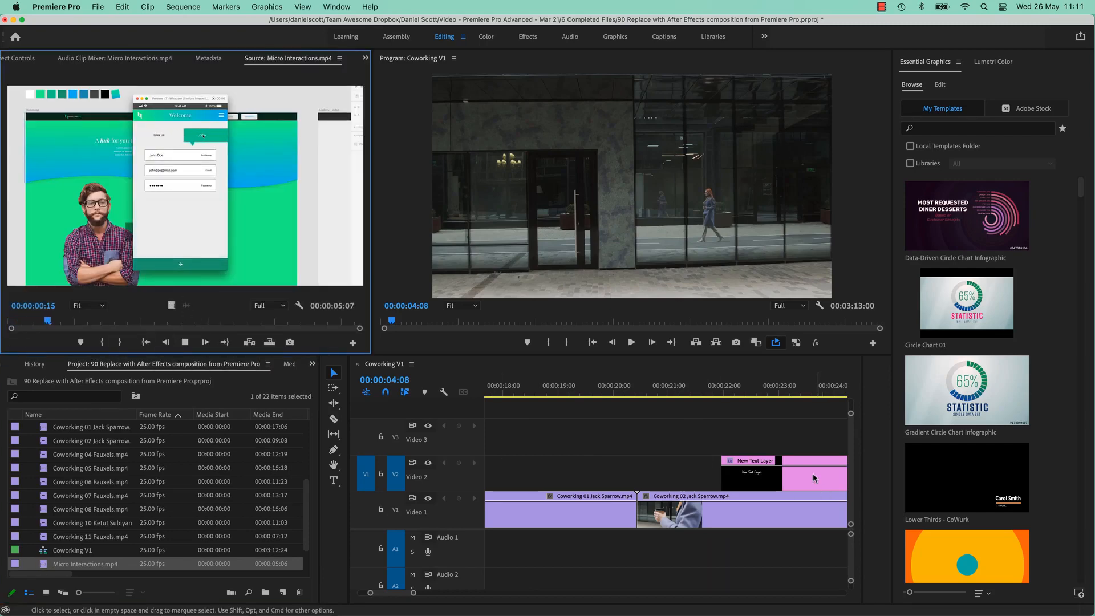
left_click(183, 342)
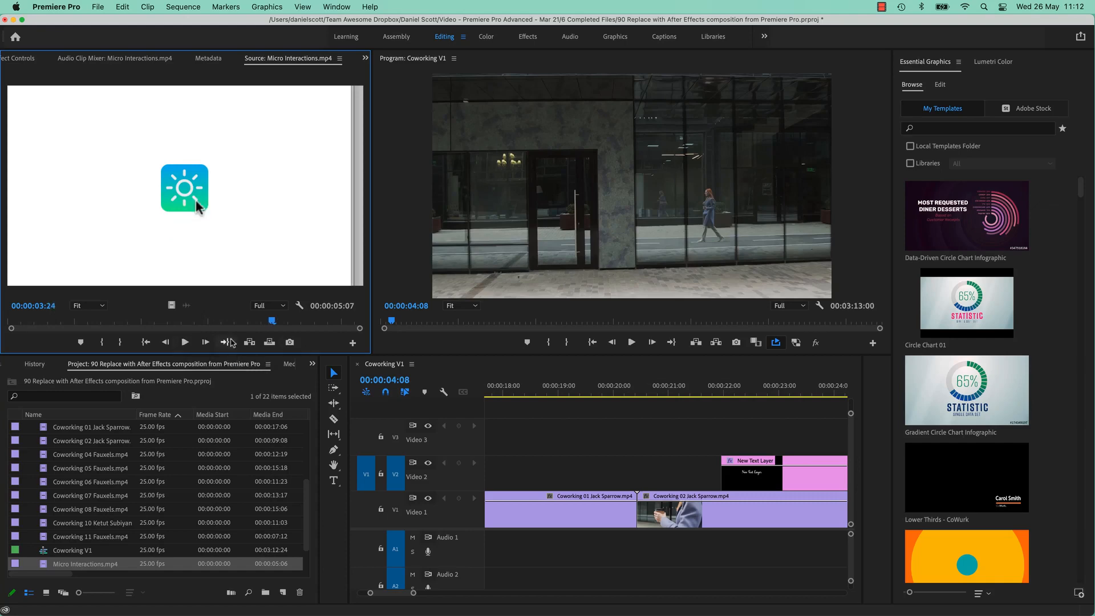
left_click_drag(174, 243, 647, 506)
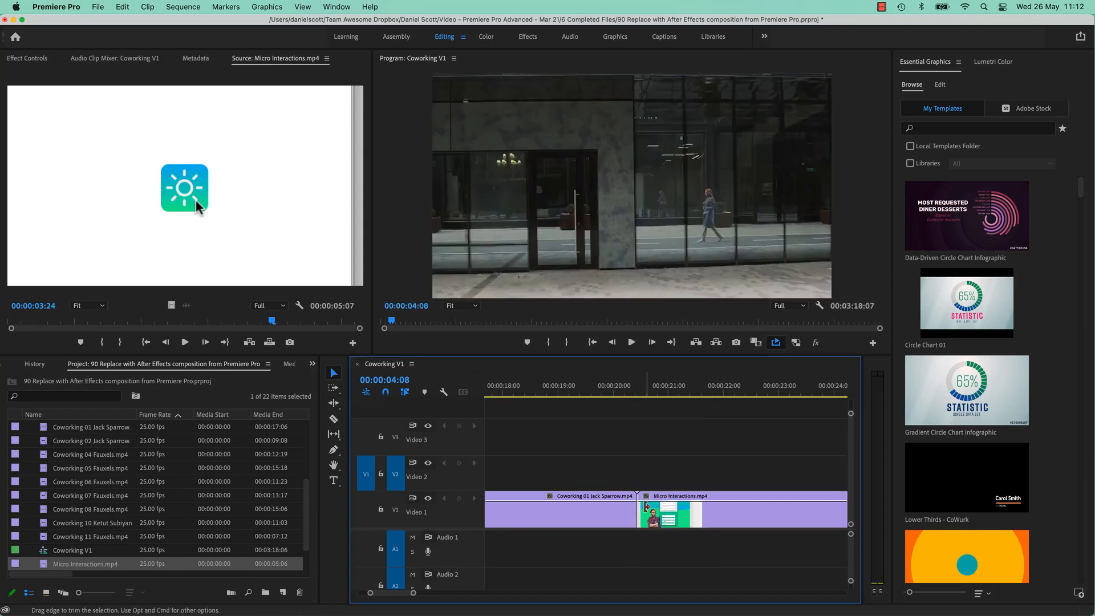
Apply Set to Frame Size to the Micro Interactions clip so it fills the sequence frame.
key("minus")
key("minus")
left_click(666, 386)
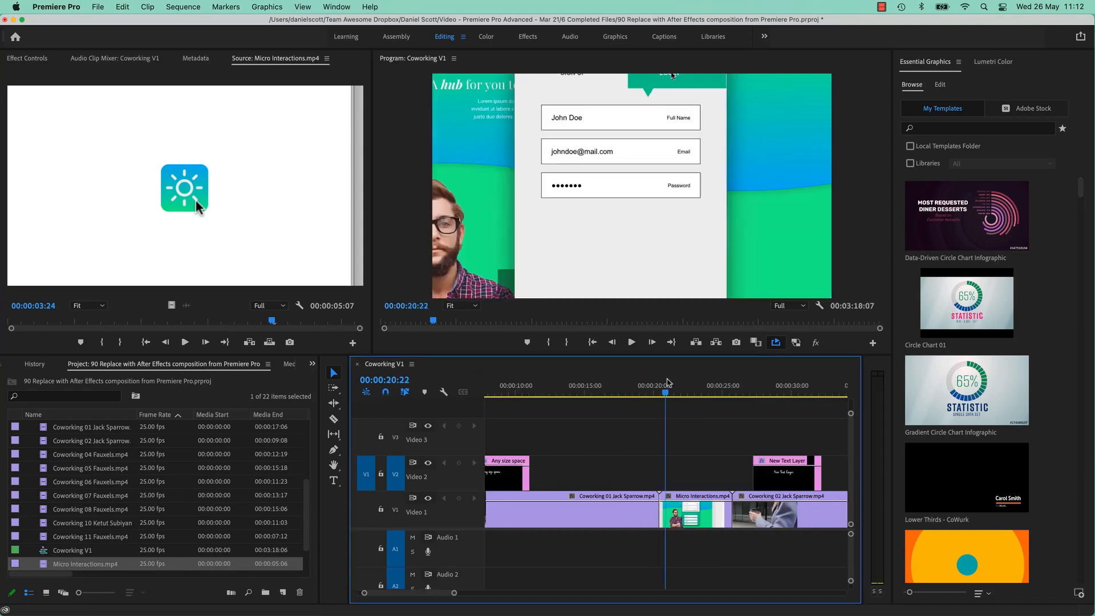
left_click_drag(668, 381, 683, 383)
right_click(708, 518)
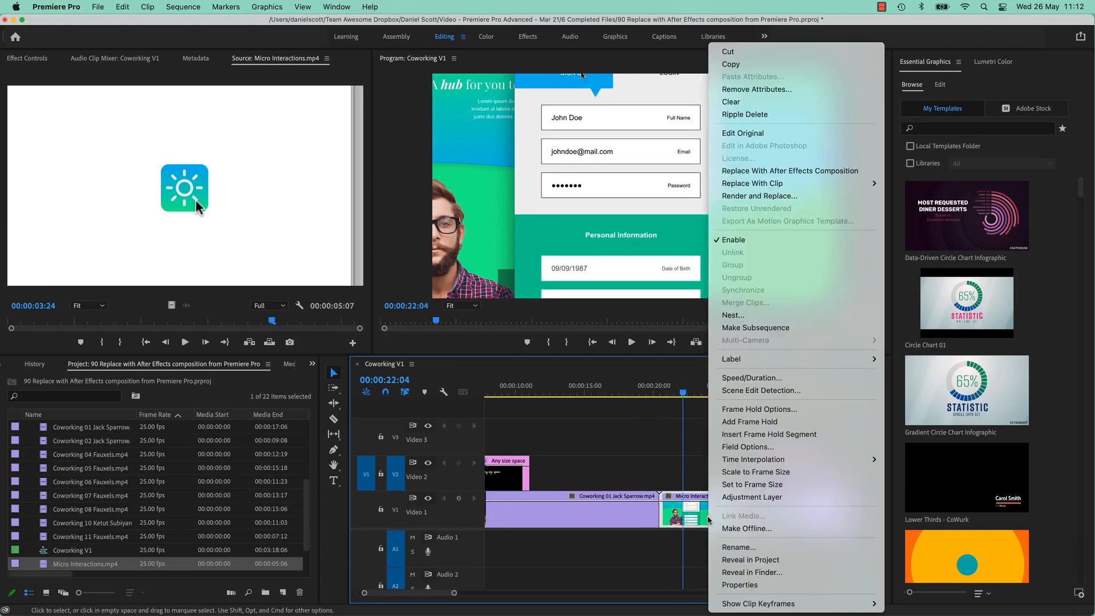
left_click(743, 484)
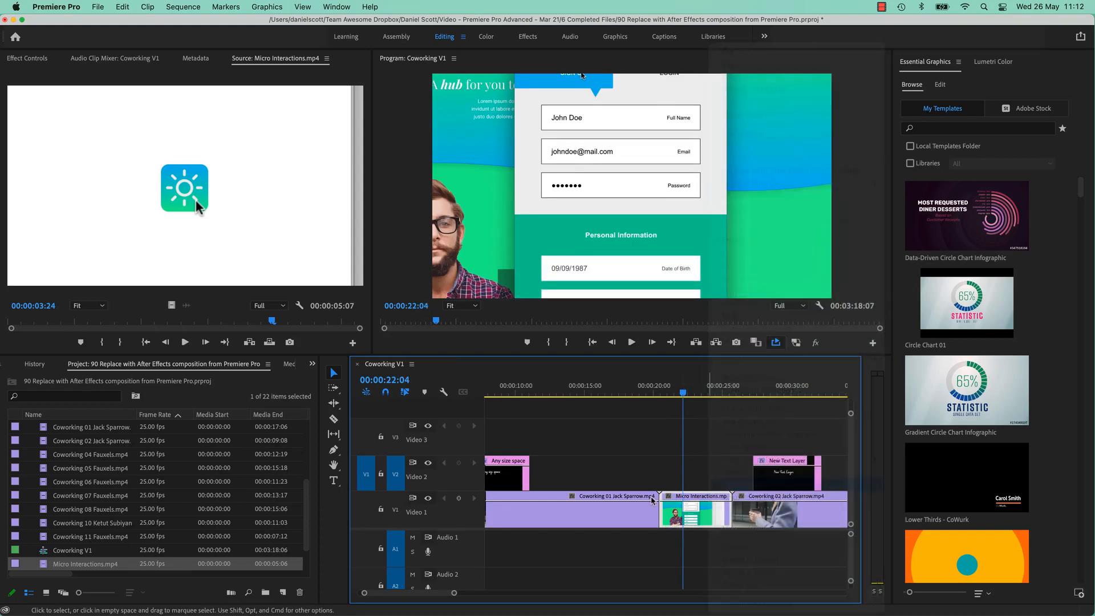
Play and scrub the Micro Interactions clip between the two Jack Sparrow clips to check it.
left_click_drag(683, 392, 658, 399)
key("space")
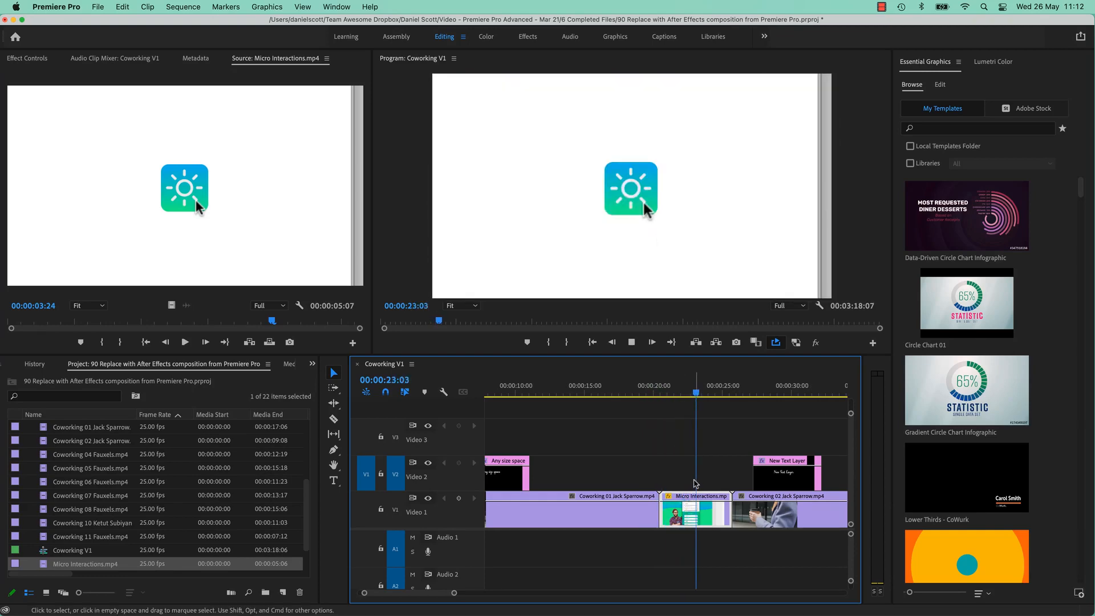
mouse_move(698, 389)
left_mouse_down()
mouse_move(675, 388)
mouse_move(688, 390)
left_mouse_up()
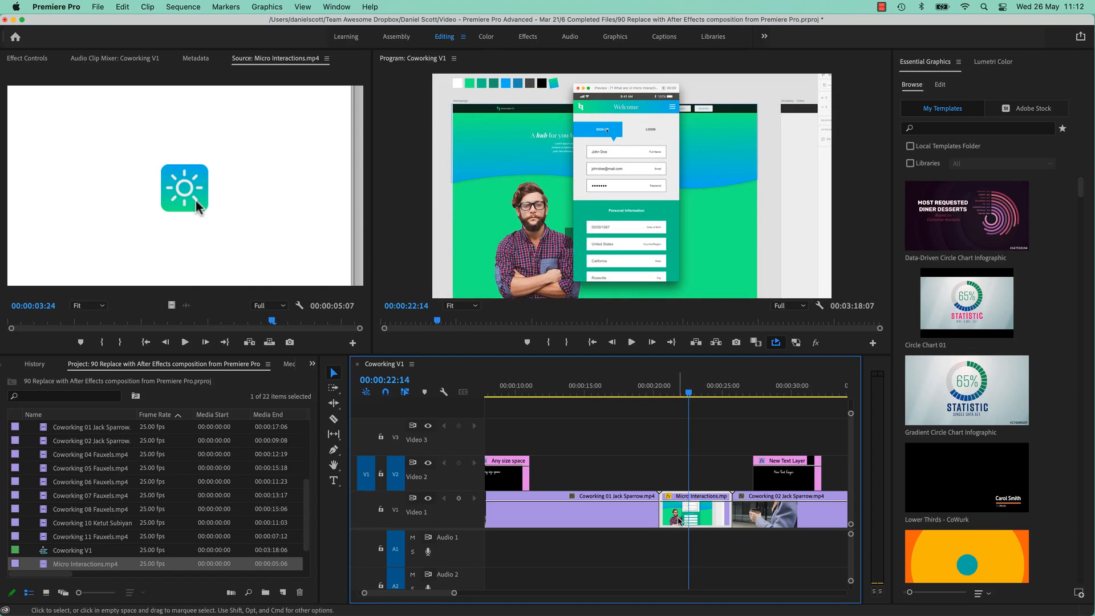
mouse_move(679, 520)
left_click(645, 391)
left_click_drag(645, 392, 680, 392)
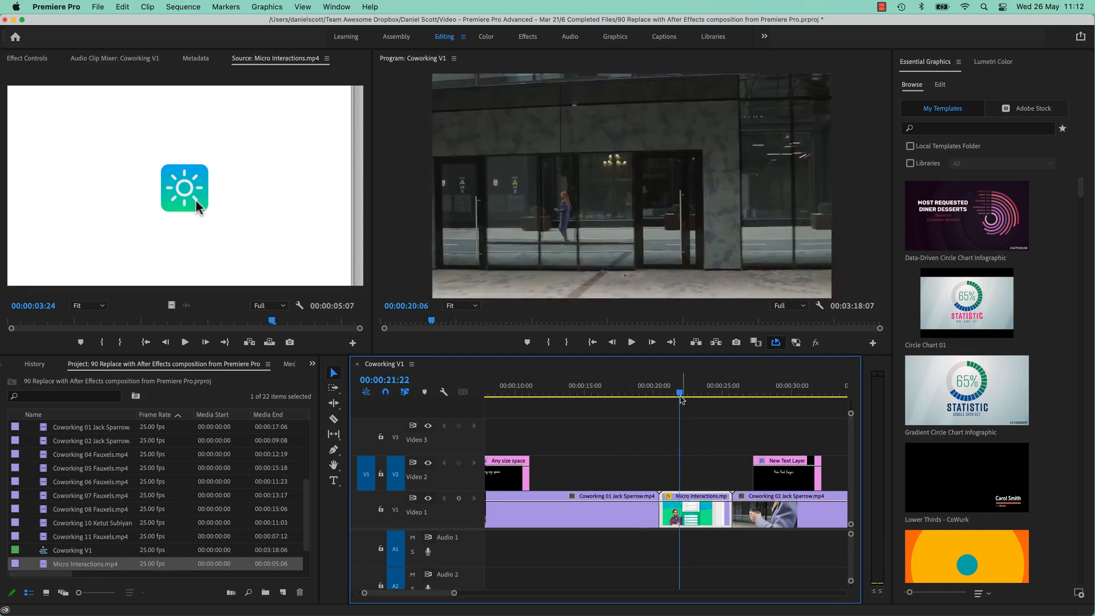
Use Replace With After Effects Composition on the Micro Interactions clip, launching After Effects.
right_click(696, 518)
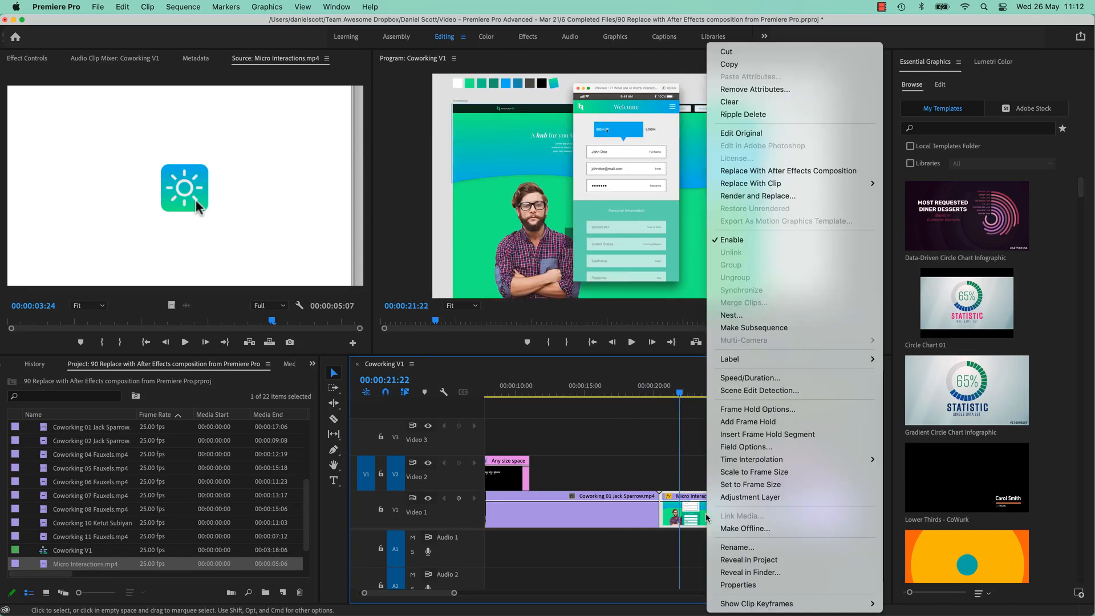
left_click(757, 171)
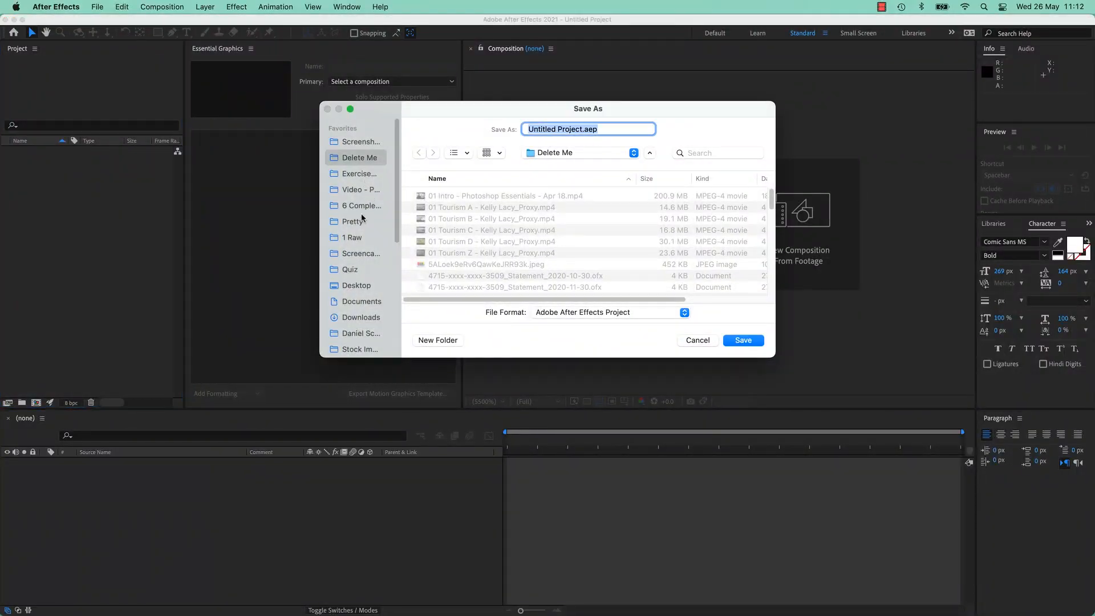
Navigate to Exercise Files > Co Working and type the project name Micro Interactions - Screen Move.
left_click(364, 176)
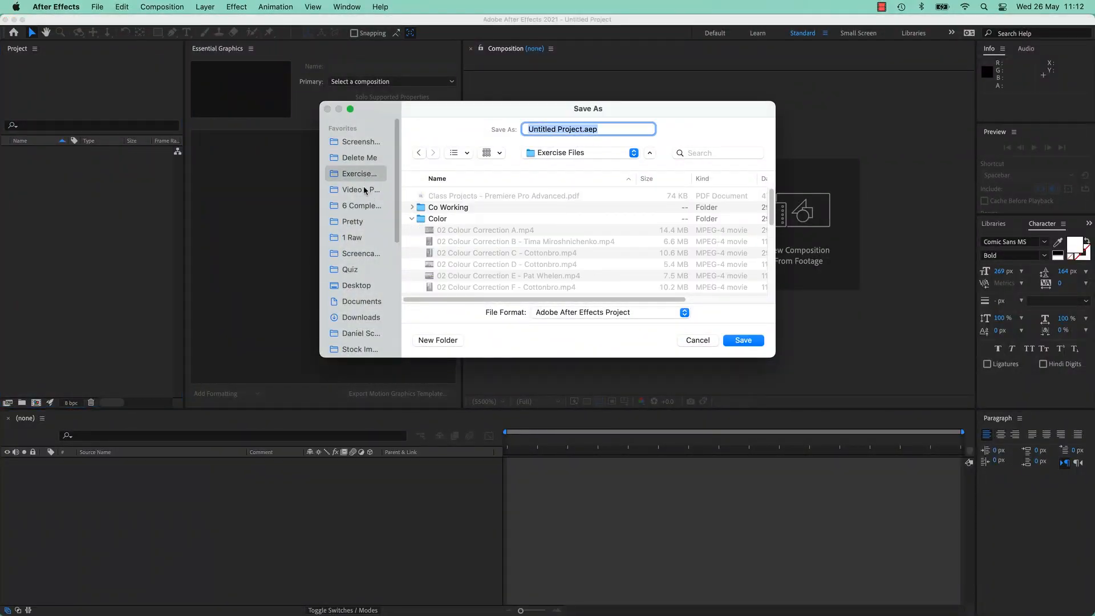
left_click(412, 219)
double_click(453, 208)
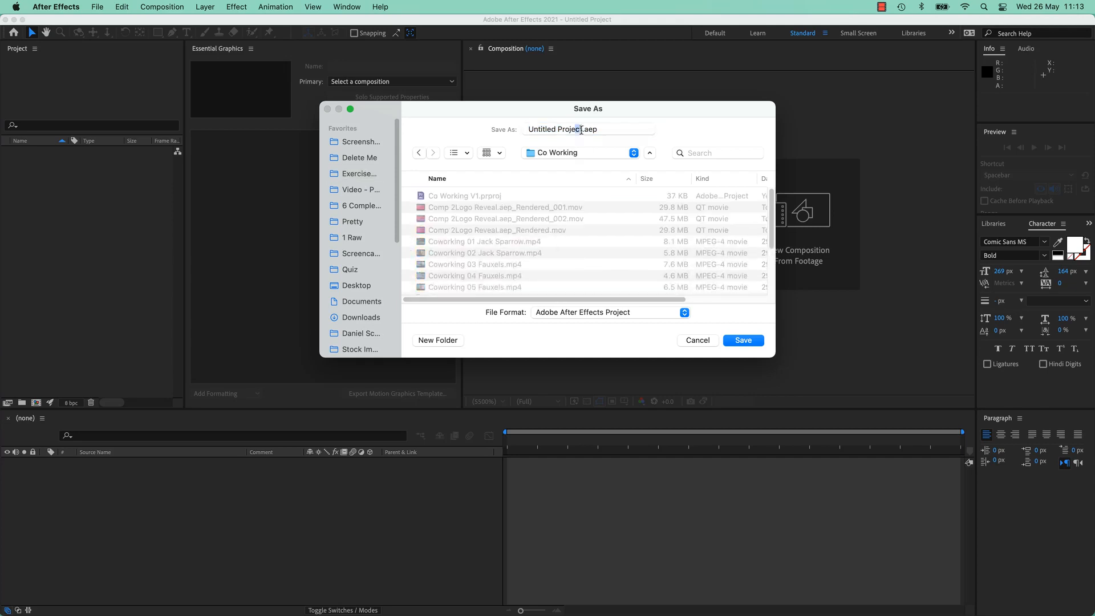
left_click(581, 130)
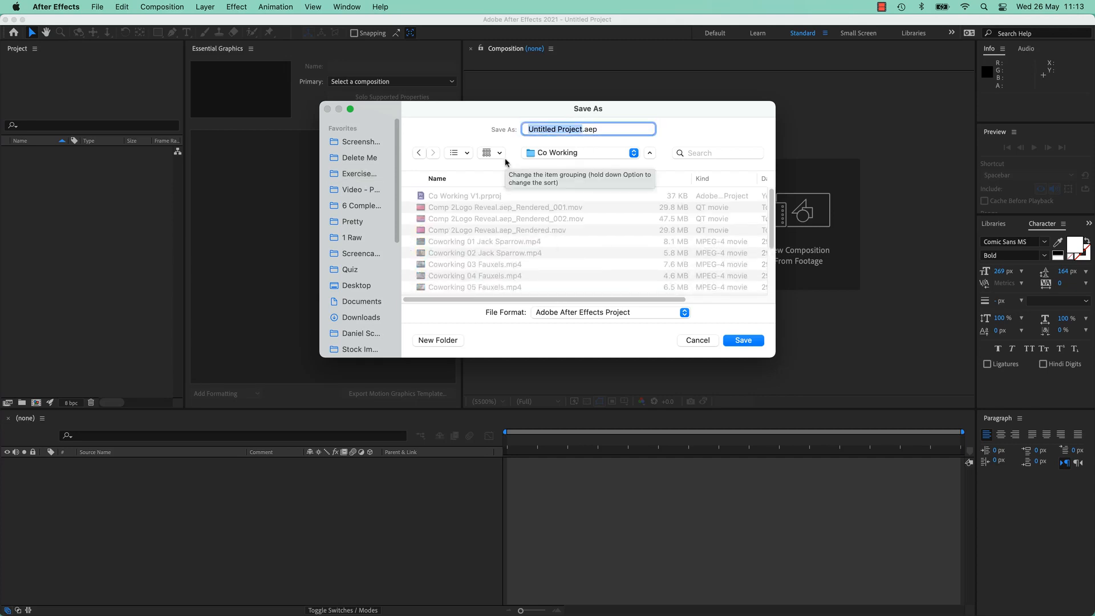
type("Micro Int")
type("eractions ")
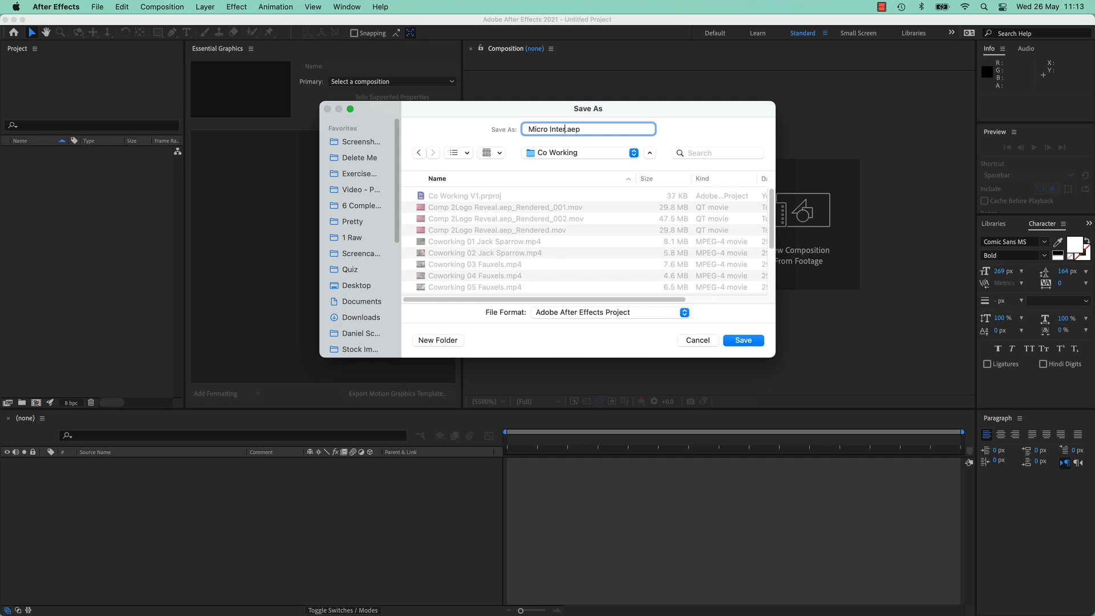
type("- Screen Move")
Save Micro Interactions - Screen Move.aep and play a preview of the linked comp.
left_click(744, 340)
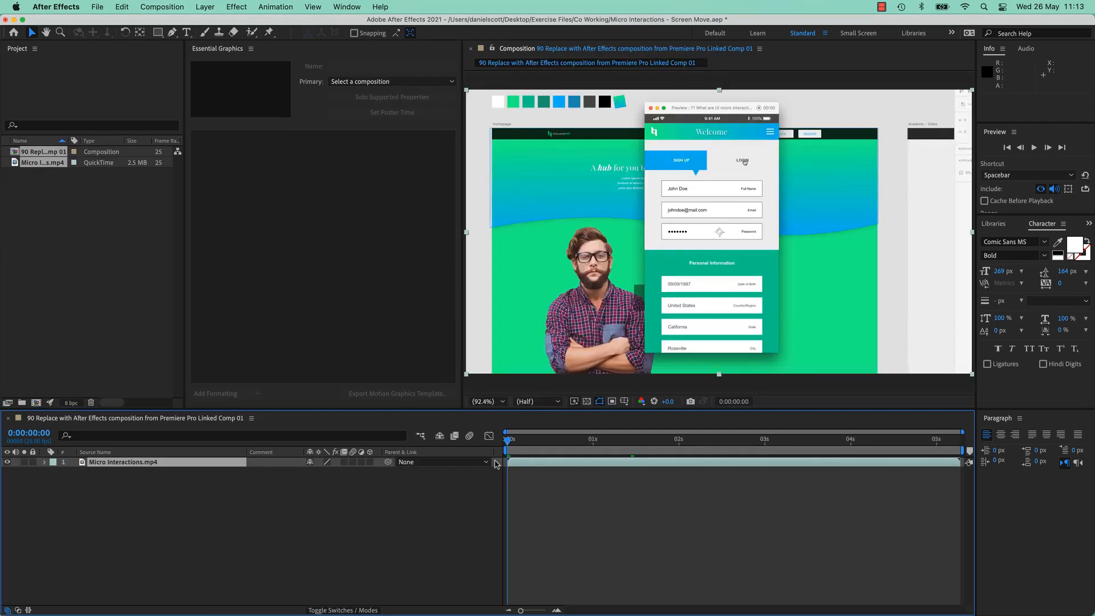
key("space")
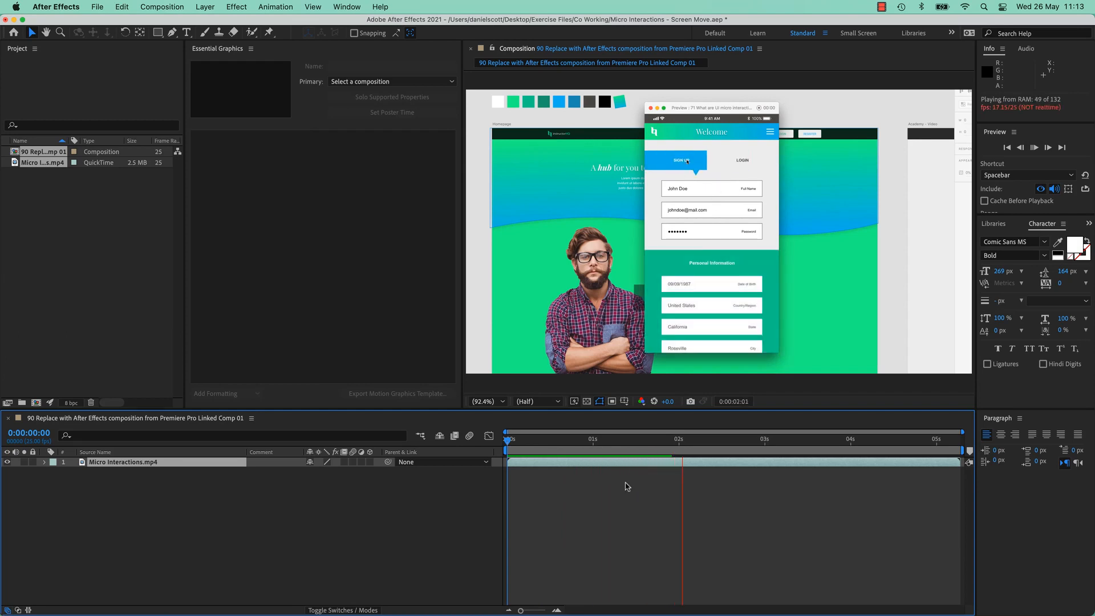
key("space")
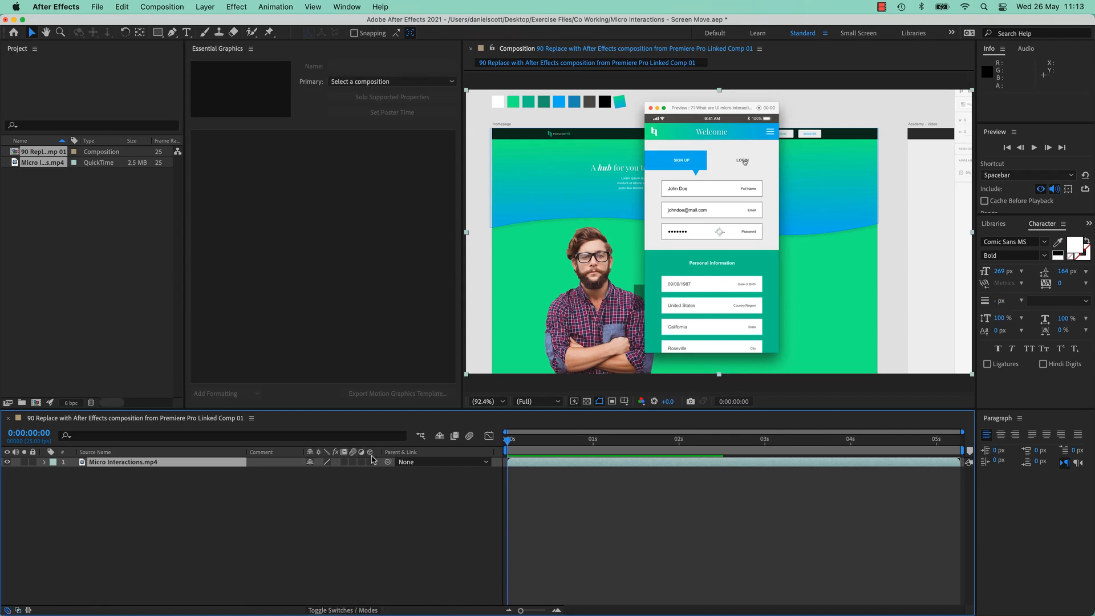
Add a Two-Node Camera 1 layer, dismiss the 2D-layers warning, and switch back to Premiere Pro.
left_click(206, 7)
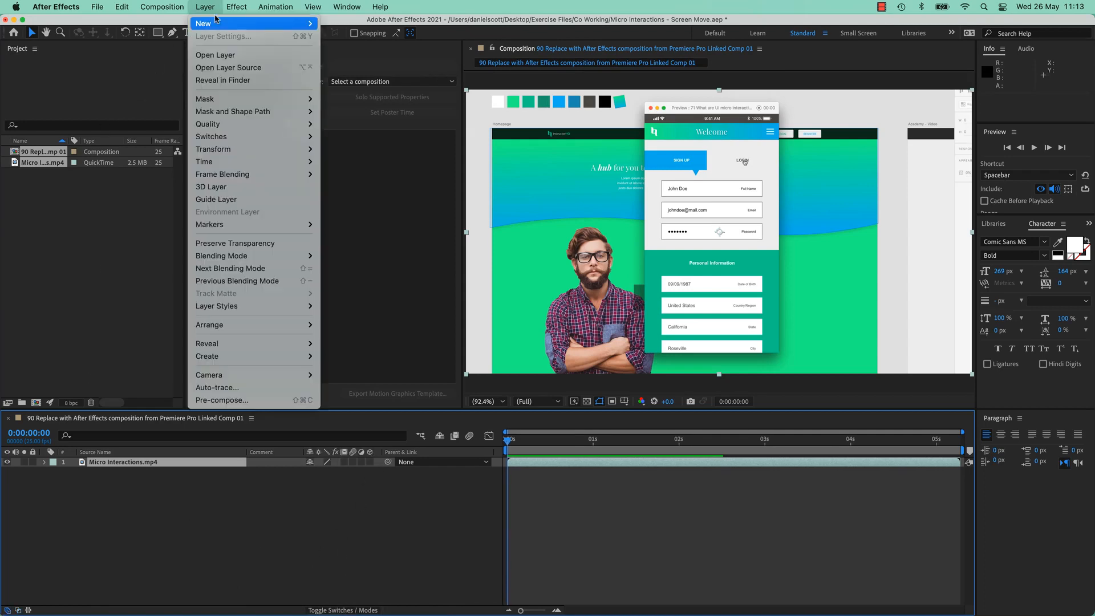
mouse_move(225, 24)
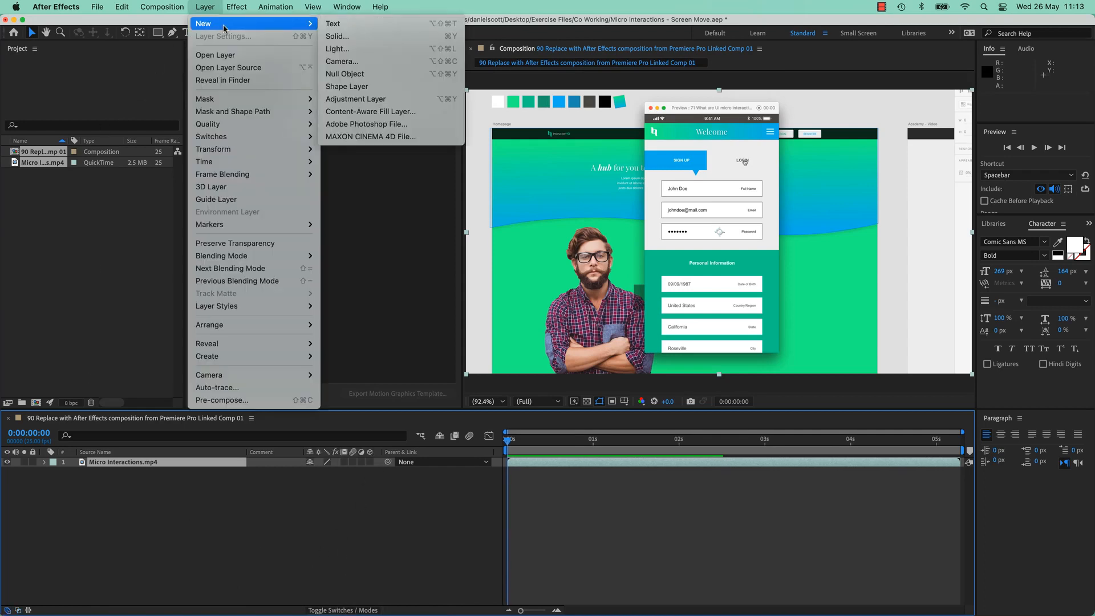
left_click(357, 62)
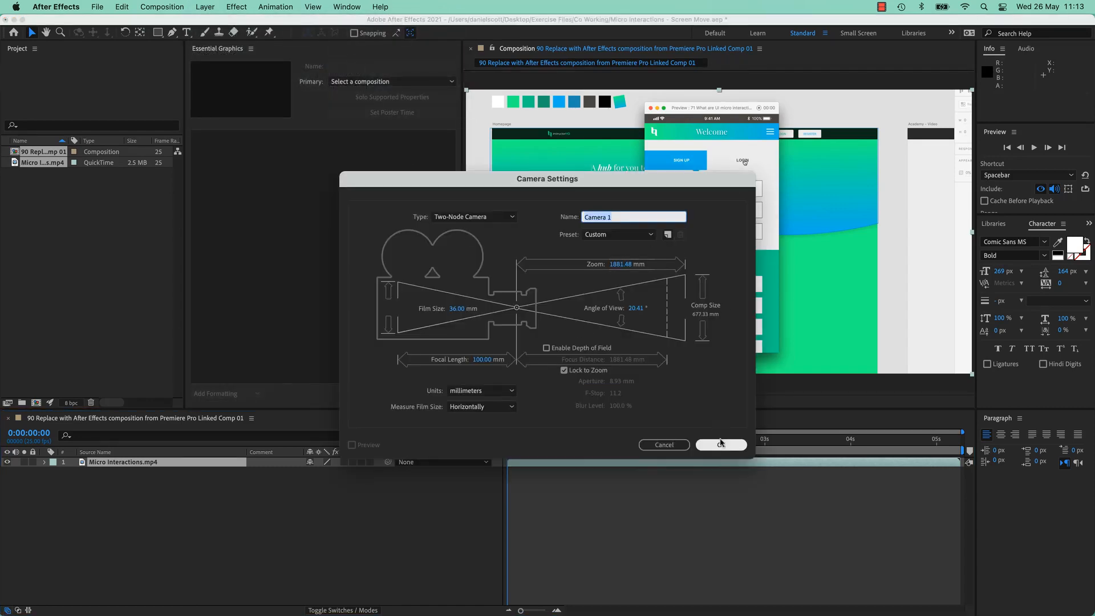
left_click(721, 444)
left_click(634, 369)
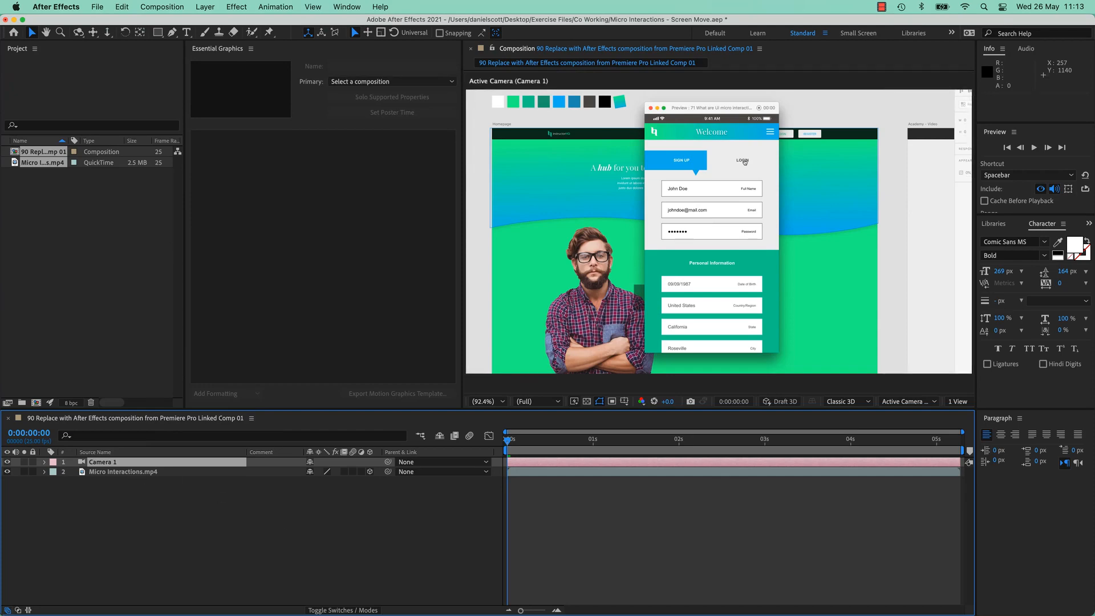
key("super+Tab")
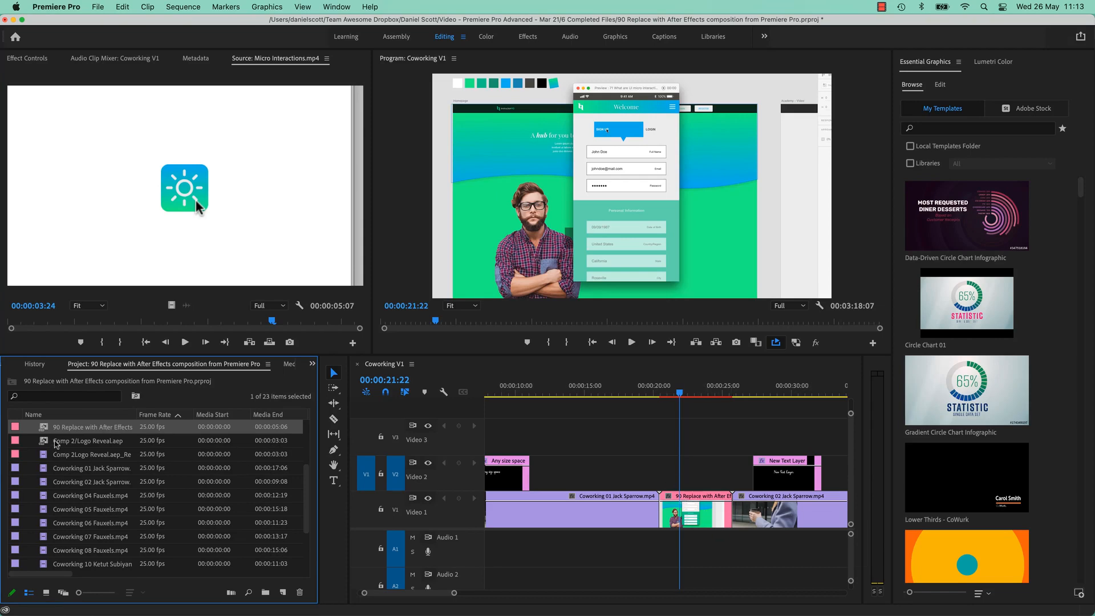
Sort the Project panel items by name.
scroll(142, 479, "up", 3)
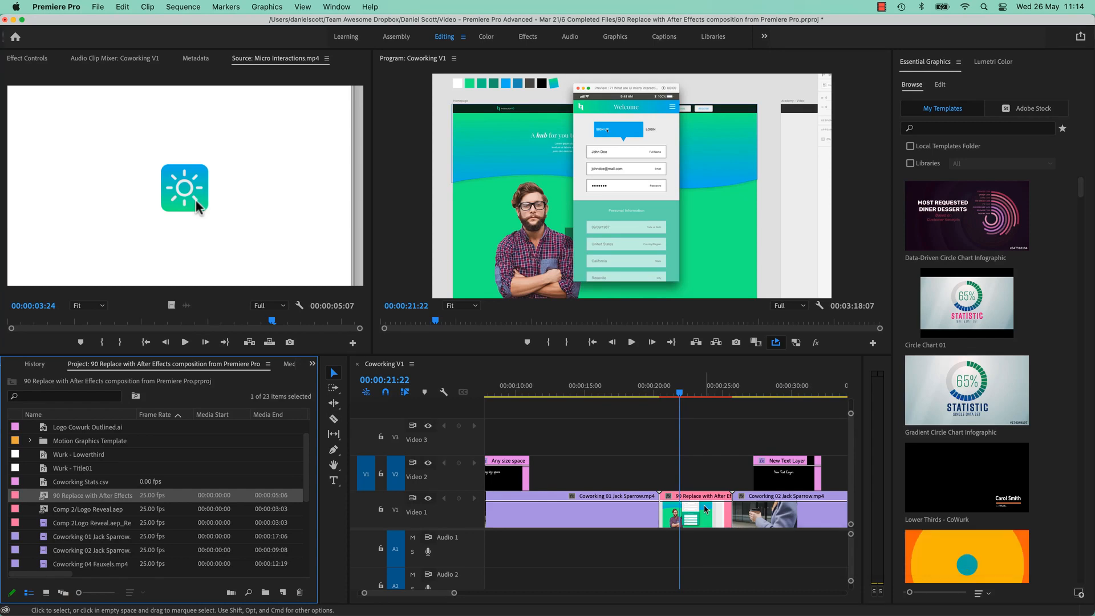
scroll(98, 534, "down", 5)
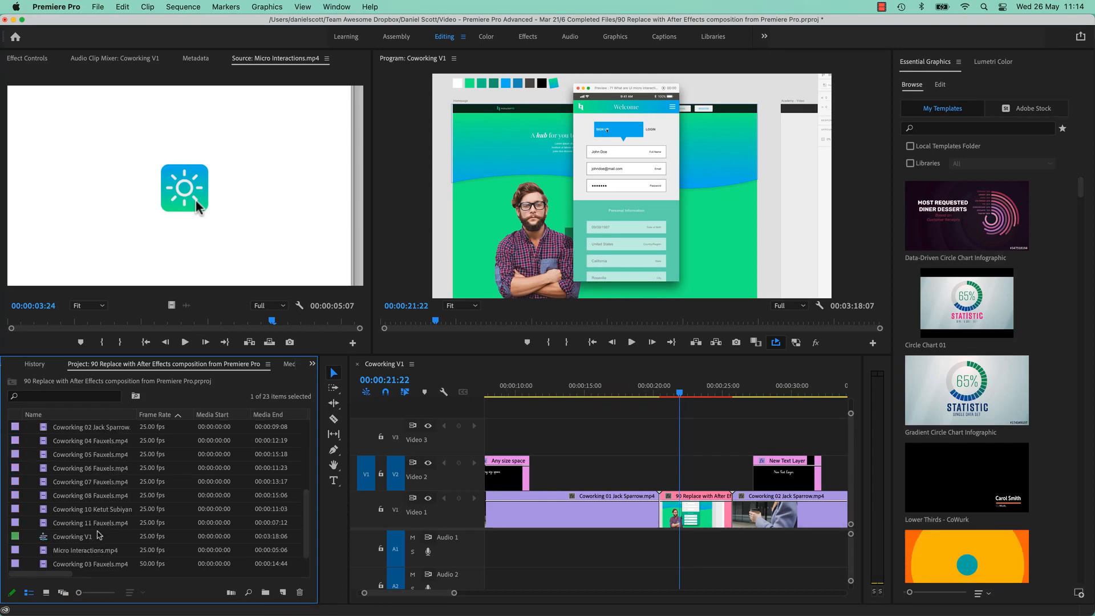
left_click(99, 540)
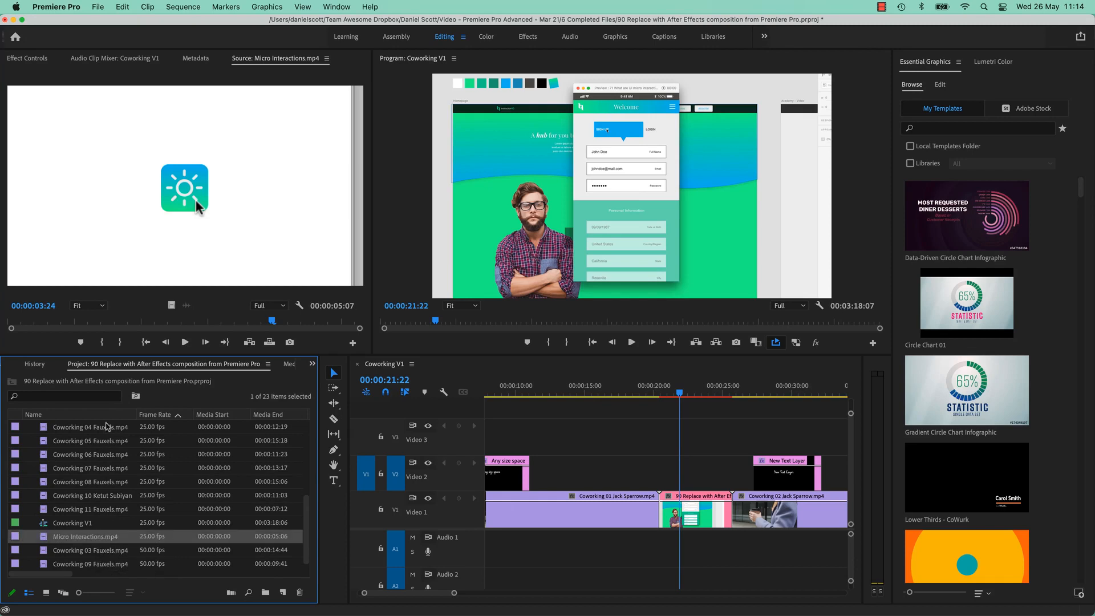
left_click(108, 415)
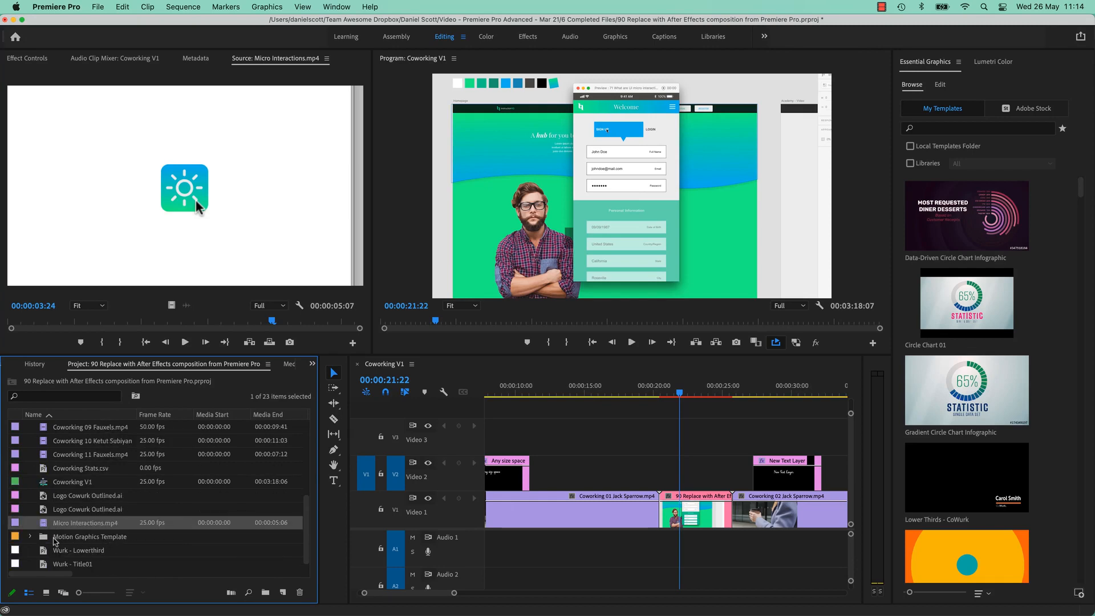
left_click(30, 537)
left_click(30, 537)
Select the 90 Replace with After Effects comp and double-click its V1 clip to reopen it.
scroll(168, 557, "up", 5)
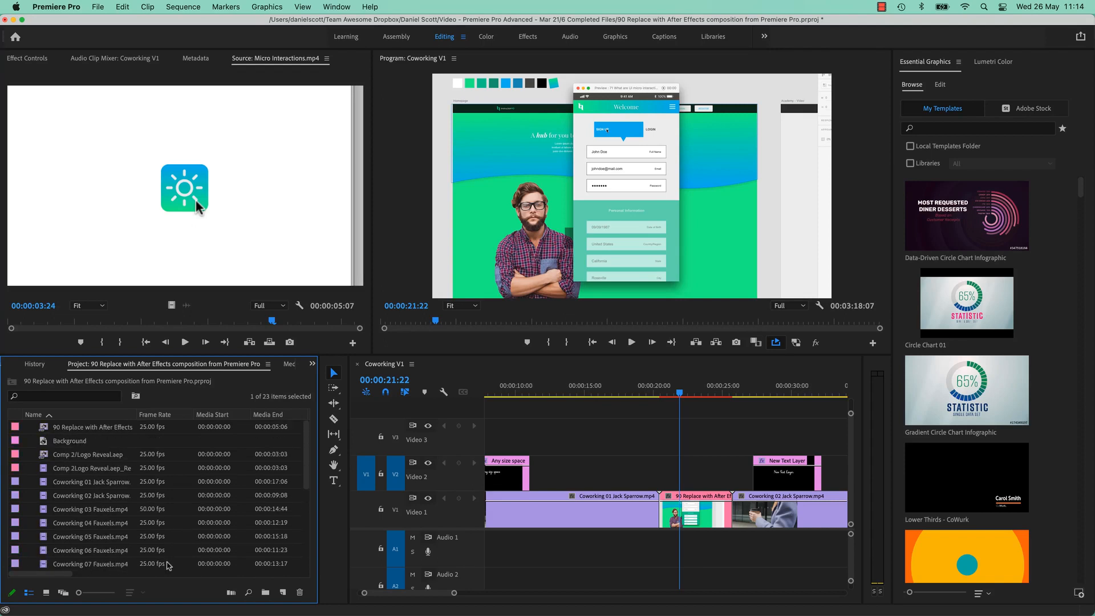
scroll(168, 565, "down", 1)
scroll(168, 565, "up", 1)
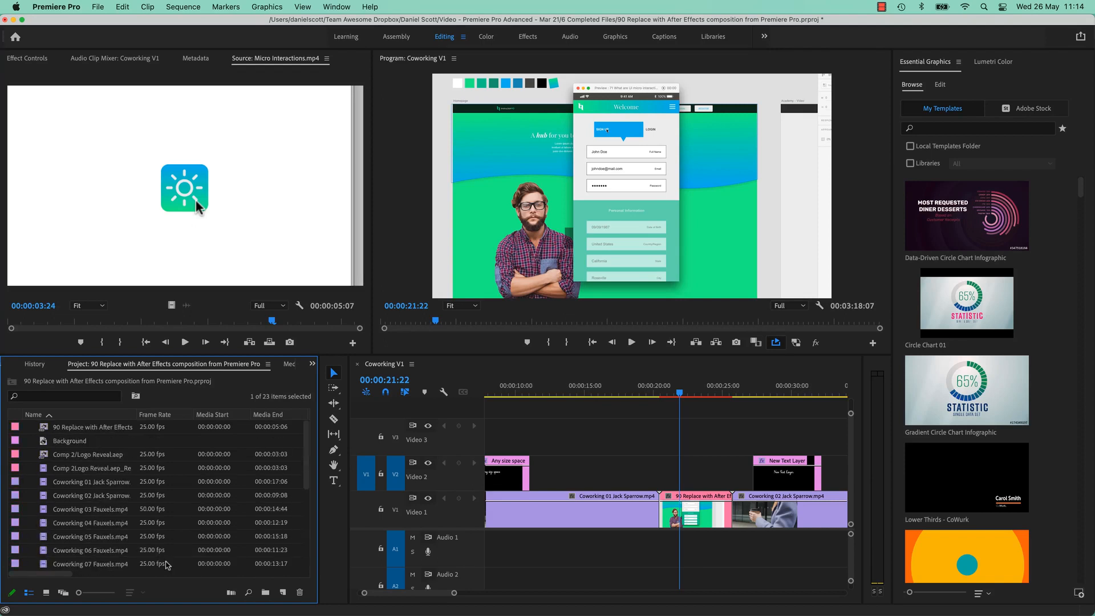
left_click(84, 426)
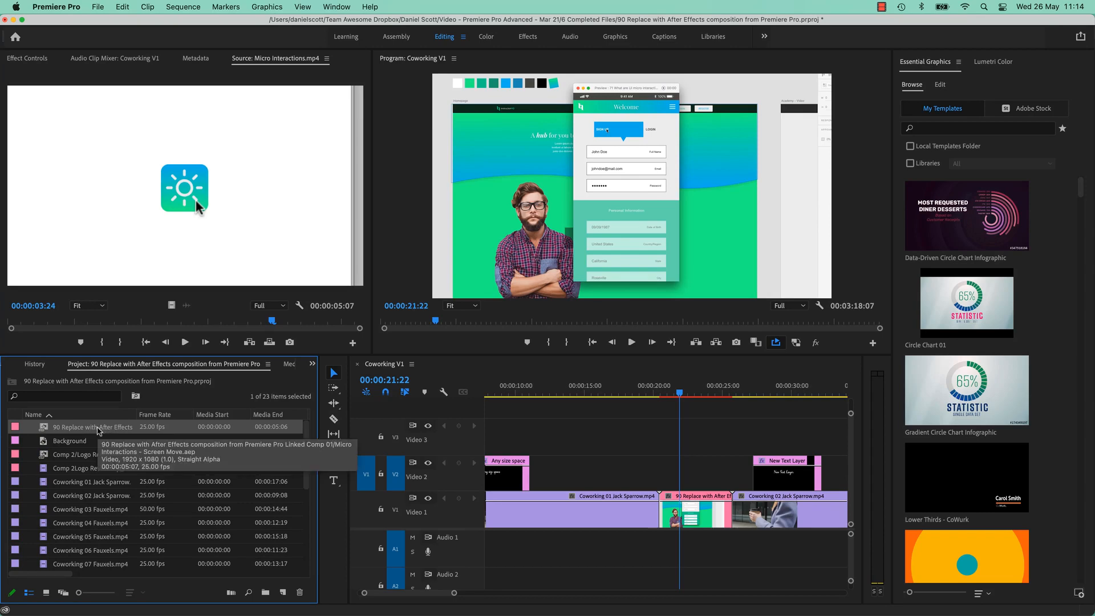
left_click(691, 520)
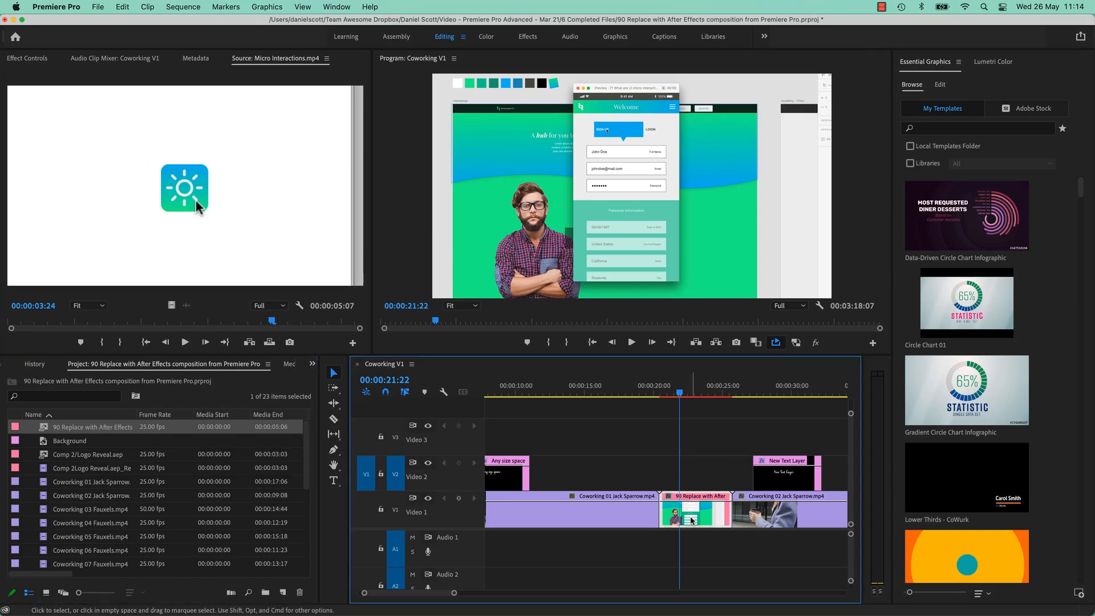
double_click(692, 520)
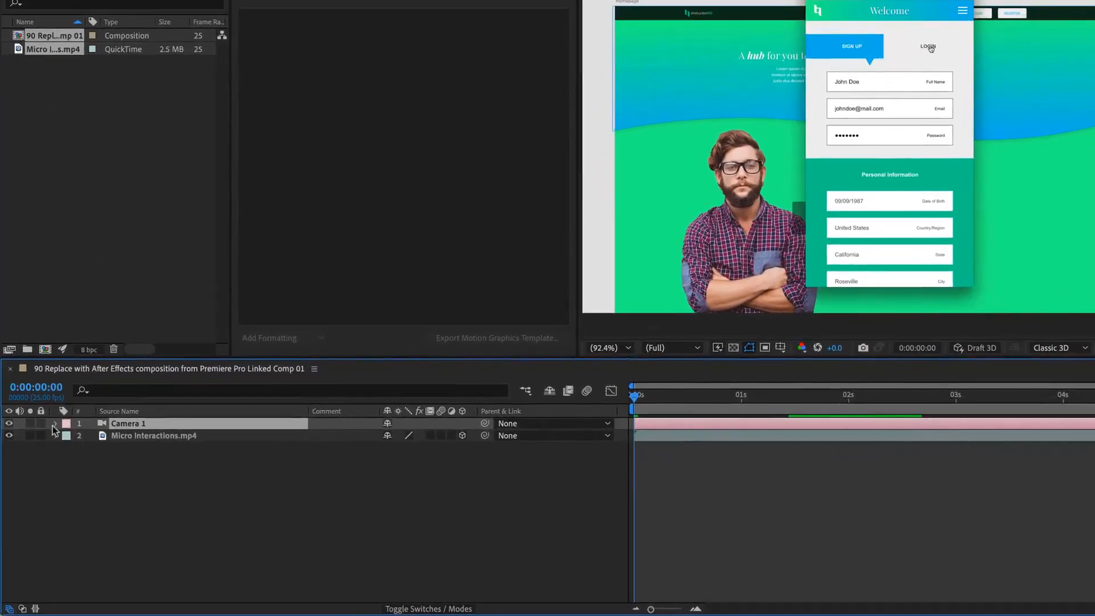
Turn on keyframing for Camera 1's Point of Interest and Position.
left_click(54, 426)
left_click(66, 437)
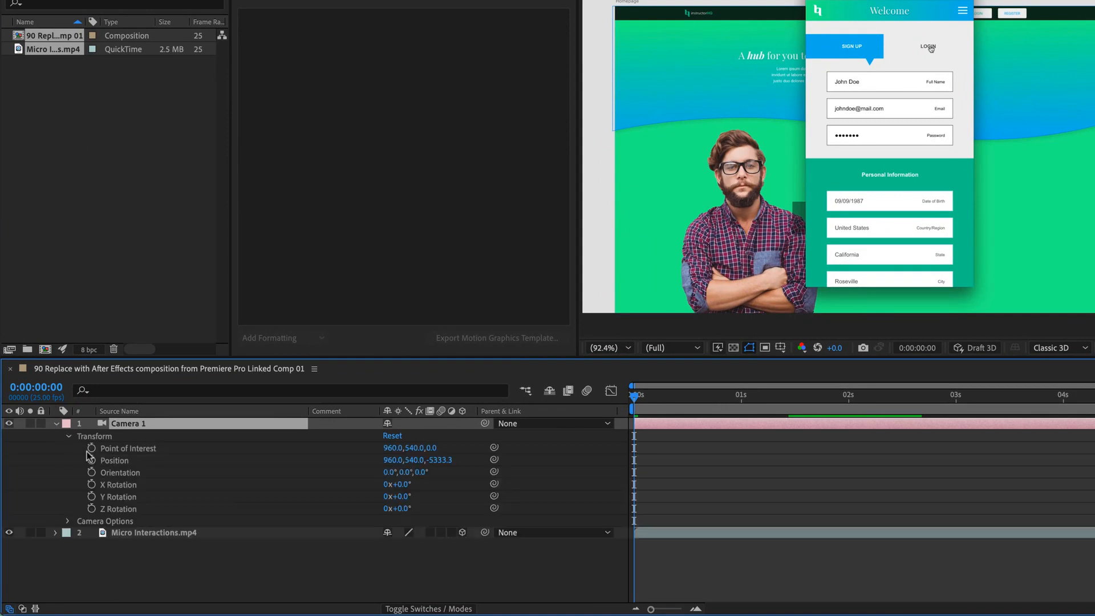
left_click(90, 447)
left_click(92, 460)
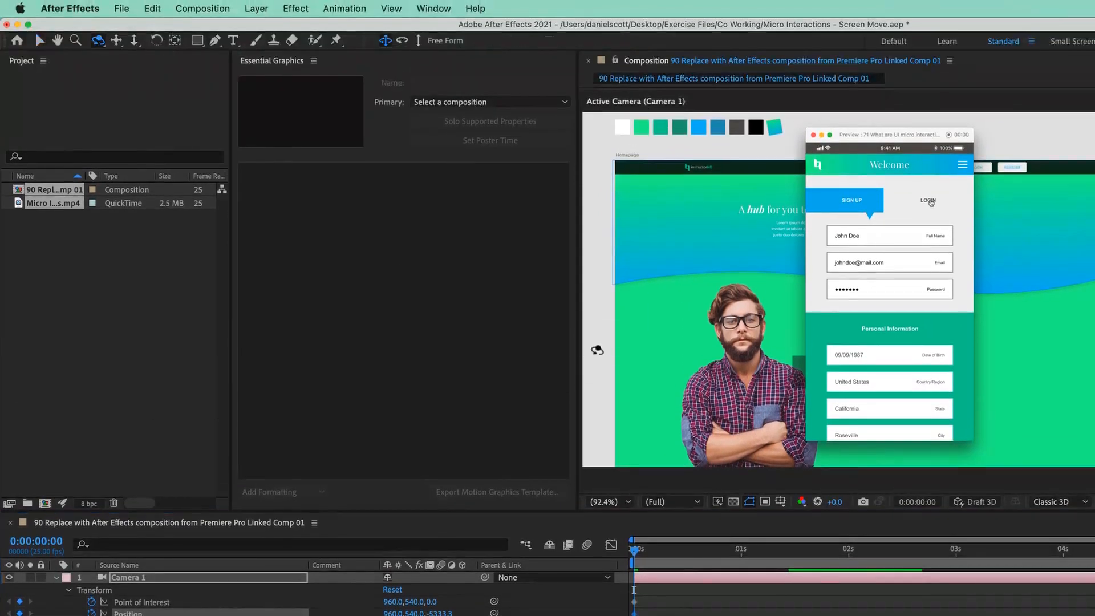
Orbit, pan and dolly the camera into a tilted close-up on the phone signup form, then preview.
left_click_drag(778, 326, 795, 326)
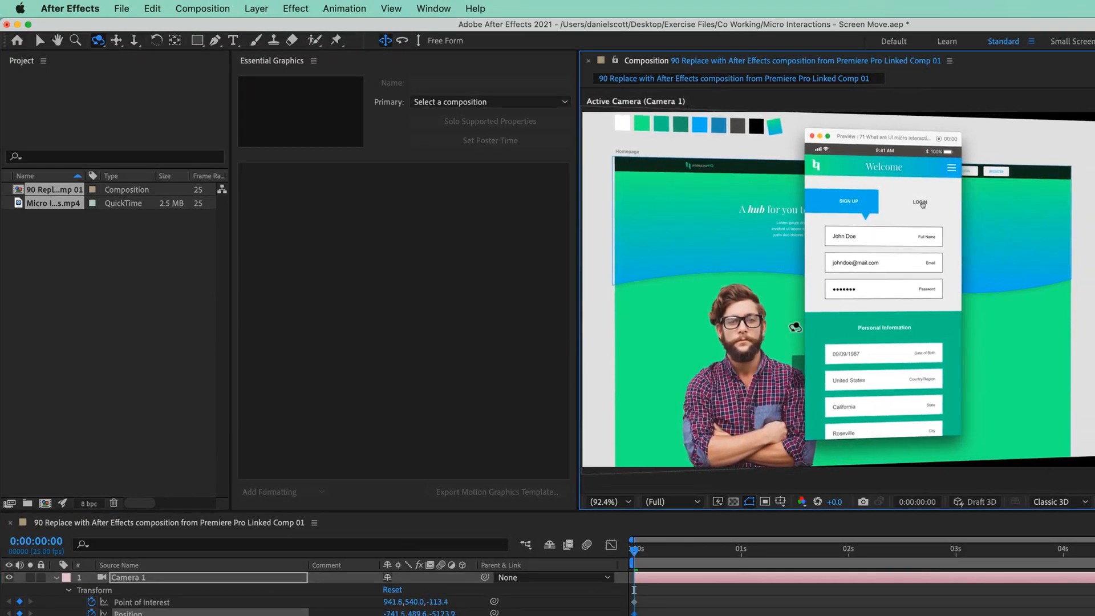
left_click(119, 40)
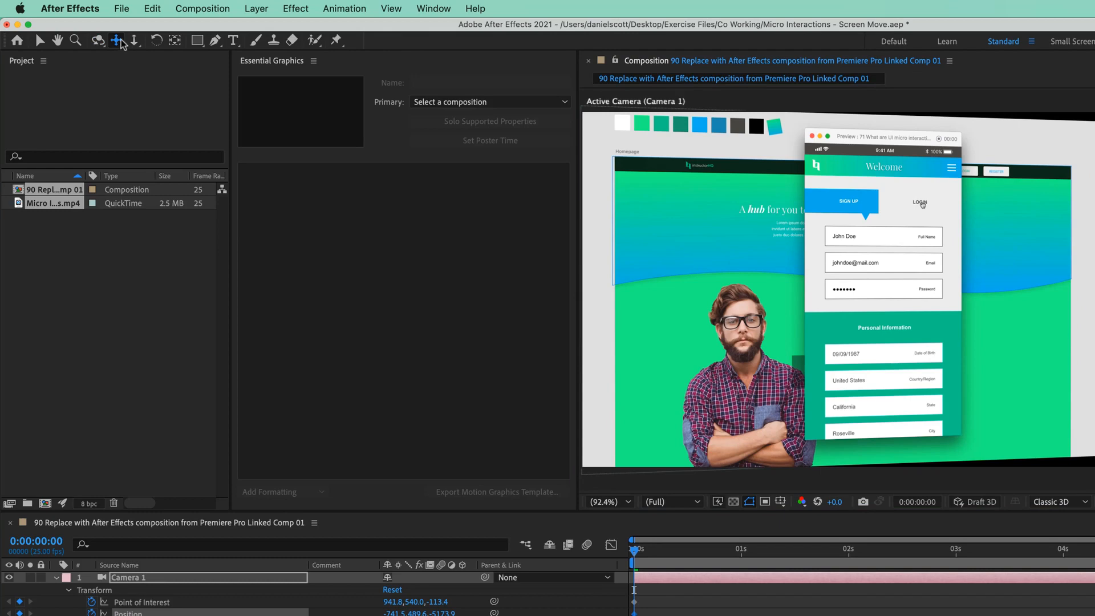
left_click_drag(819, 296, 845, 298)
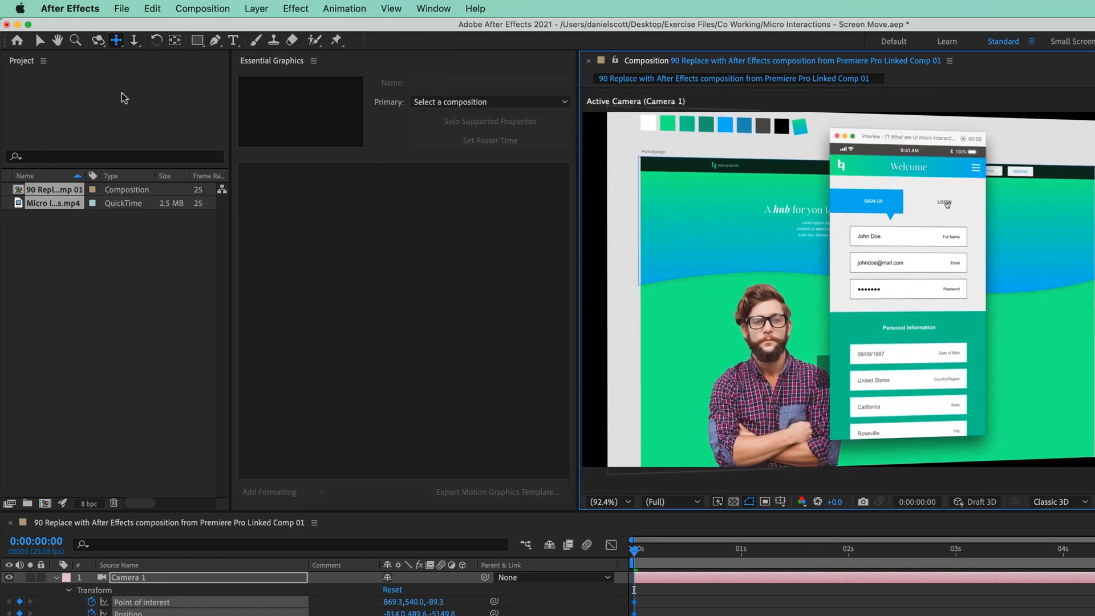
left_click(134, 40)
left_click_drag(741, 322, 740, 195)
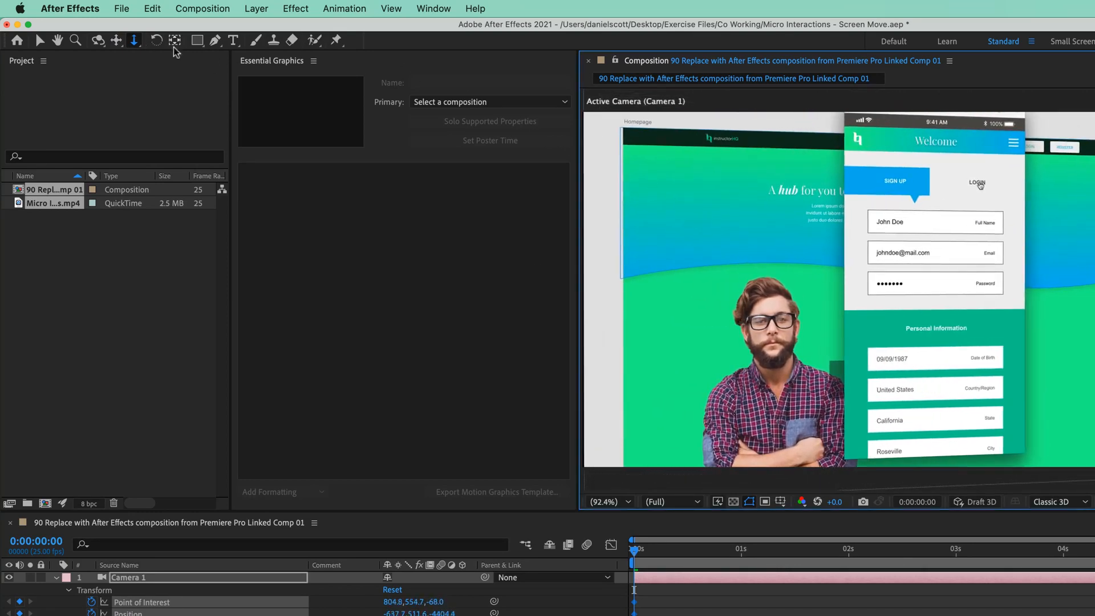
left_click(117, 41)
left_click_drag(863, 273, 893, 291)
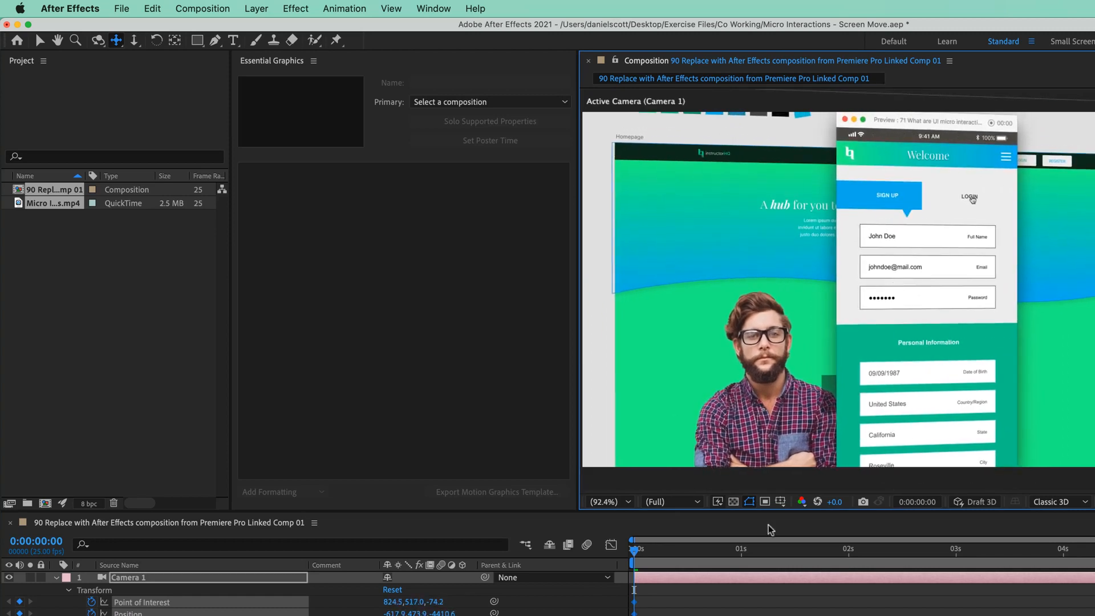
key("space")
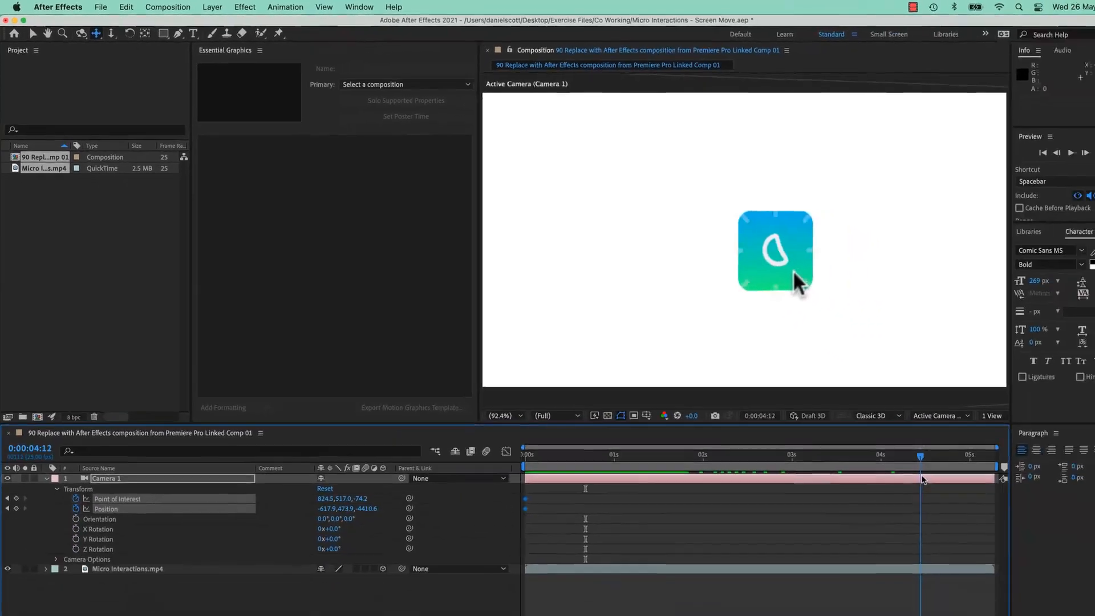
At about 0:00:04:12, orbit Camera 1 onto the app icon to add a second set of keyframes.
left_click_drag(949, 467, 894, 470)
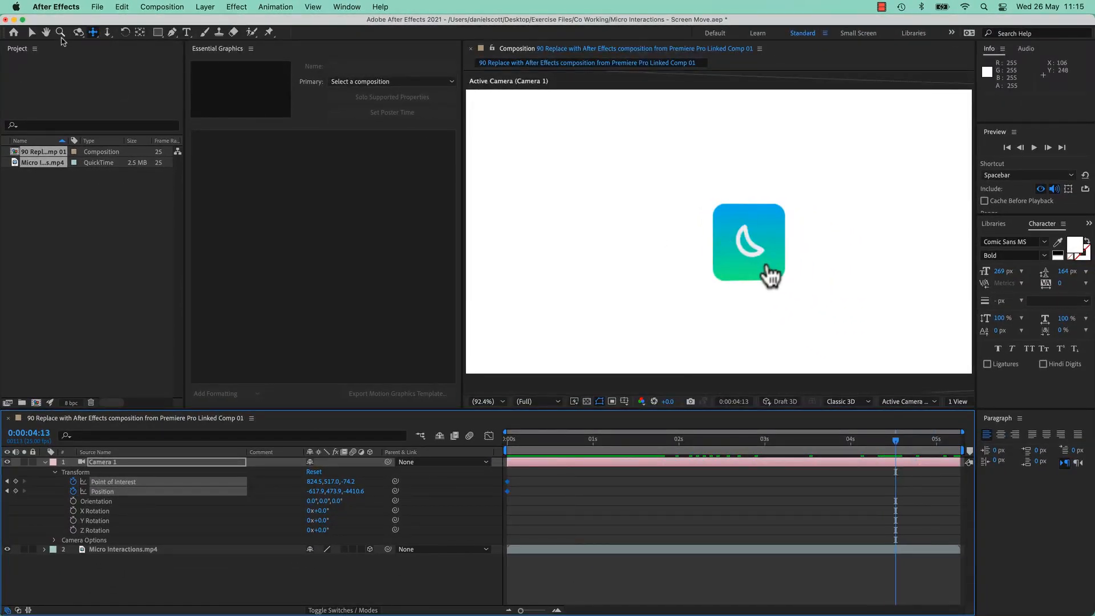
left_click(78, 32)
mouse_move(786, 261)
left_mouse_down()
mouse_move(744, 243)
mouse_move(744, 253)
mouse_move(769, 254)
left_mouse_up()
left_click(93, 33)
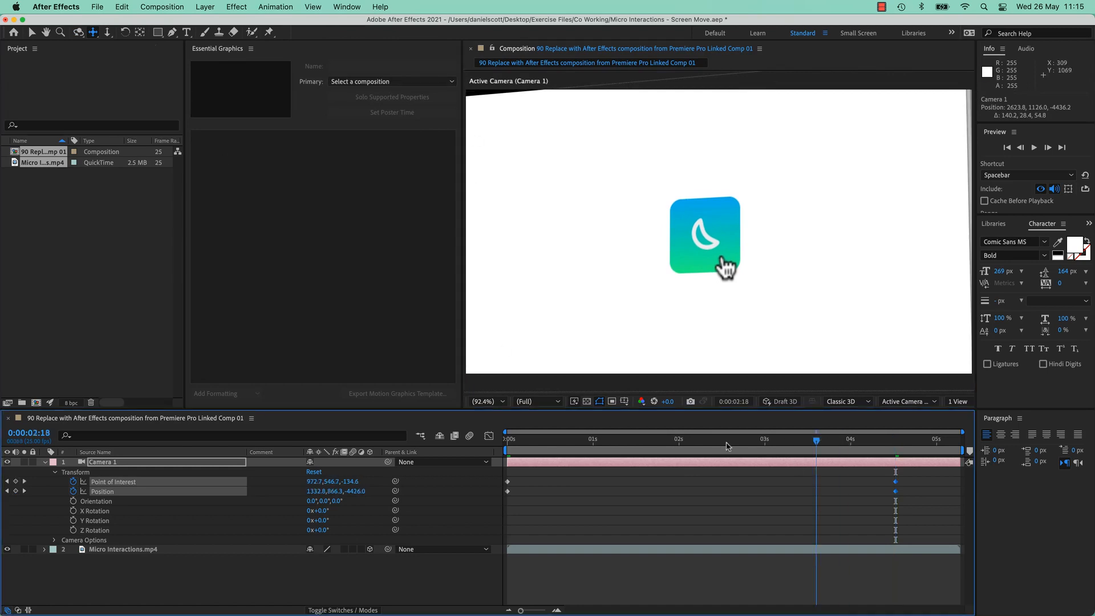
Preview the camera animation twice, stop at 0:00:04:12, and return to Premiere Pro.
key("space")
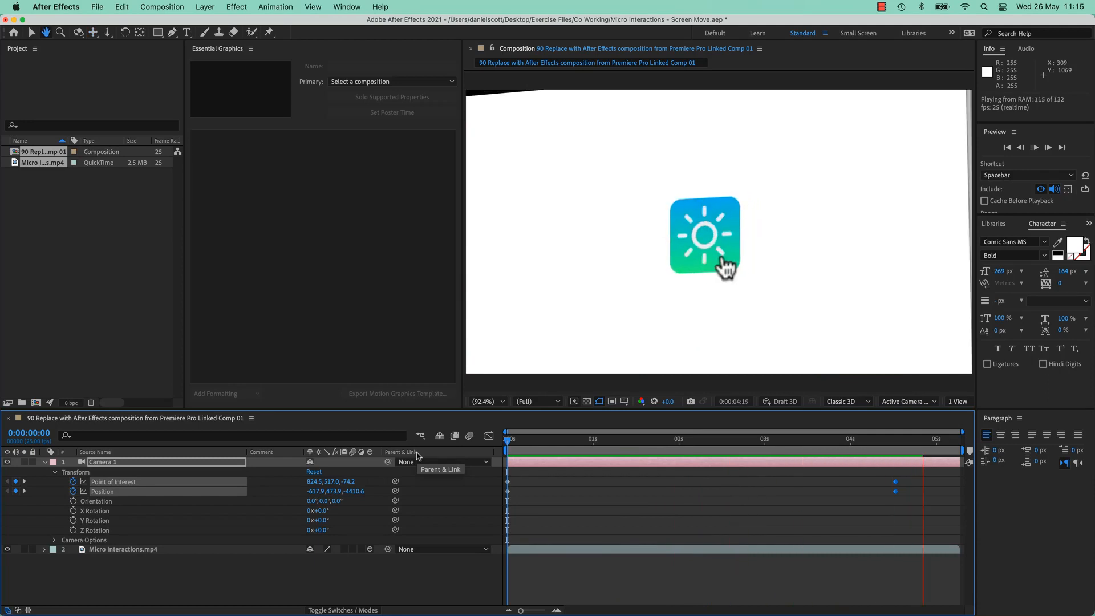
key("space")
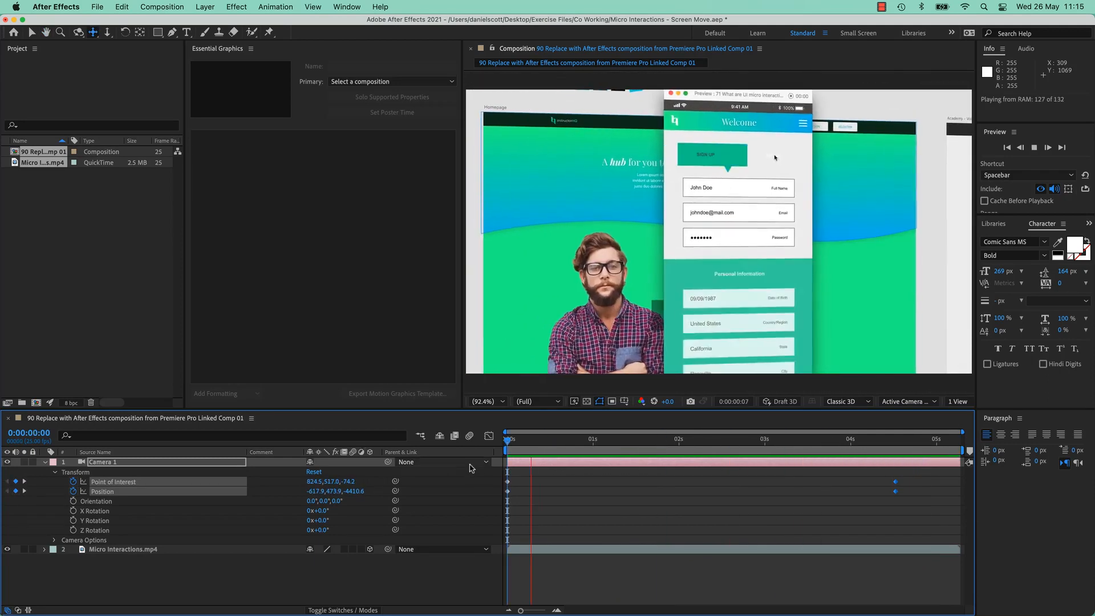
left_click(892, 442)
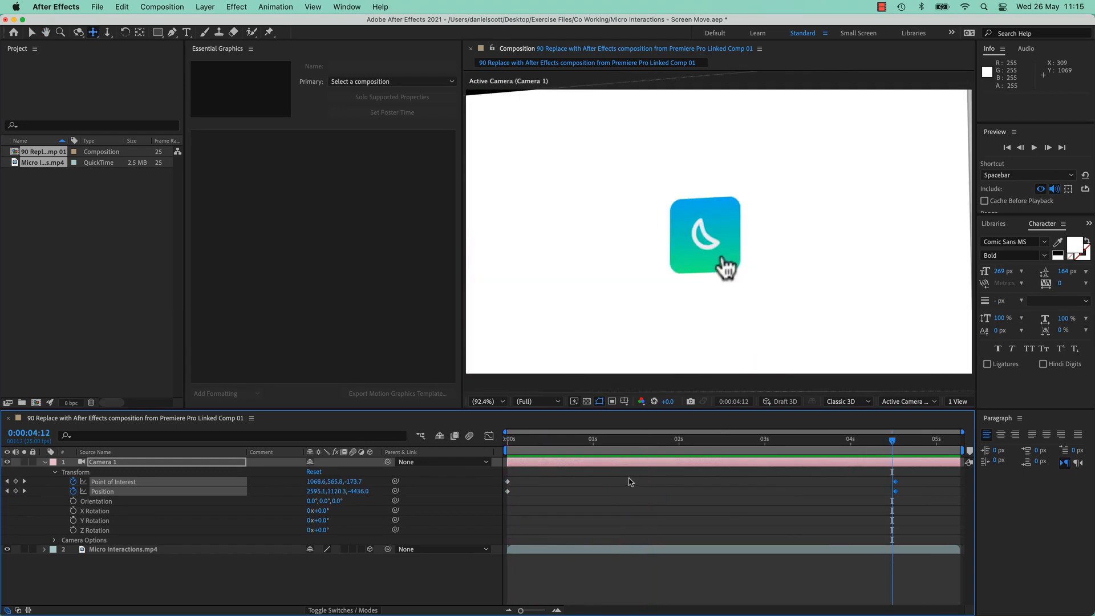
key("super+Tab")
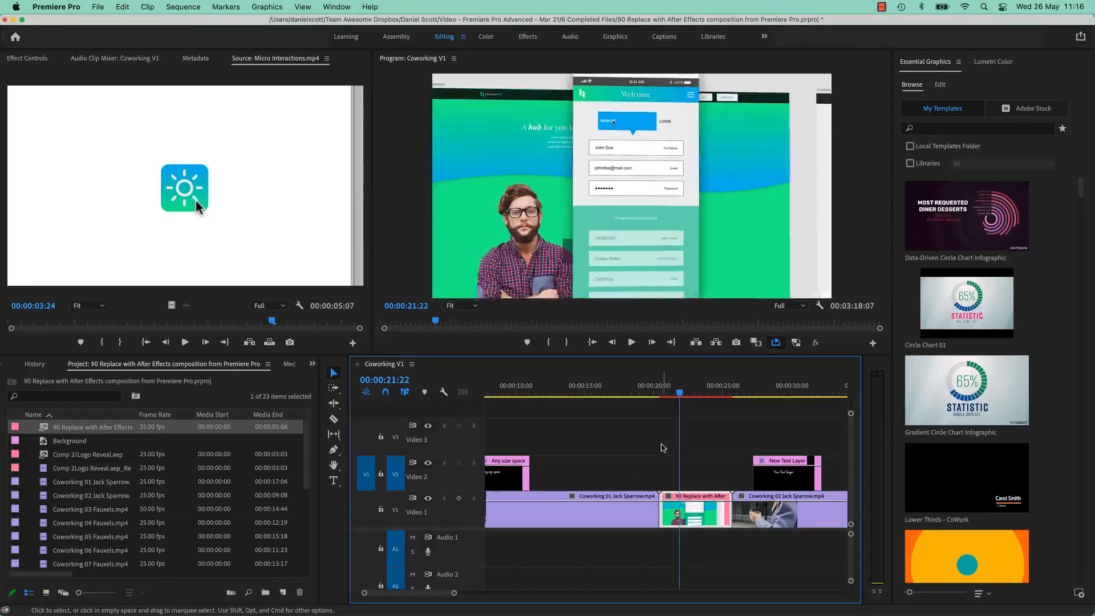
Play back the updated comp clip and set the Program monitor playback resolution to 1/4.
left_click(661, 402)
key("space")
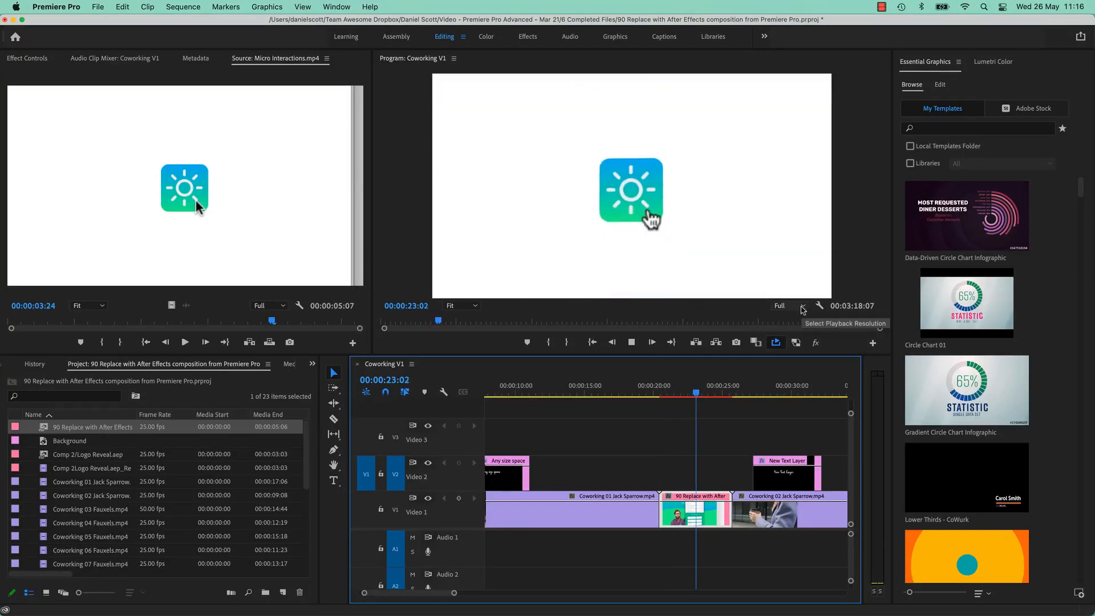
left_click(654, 399)
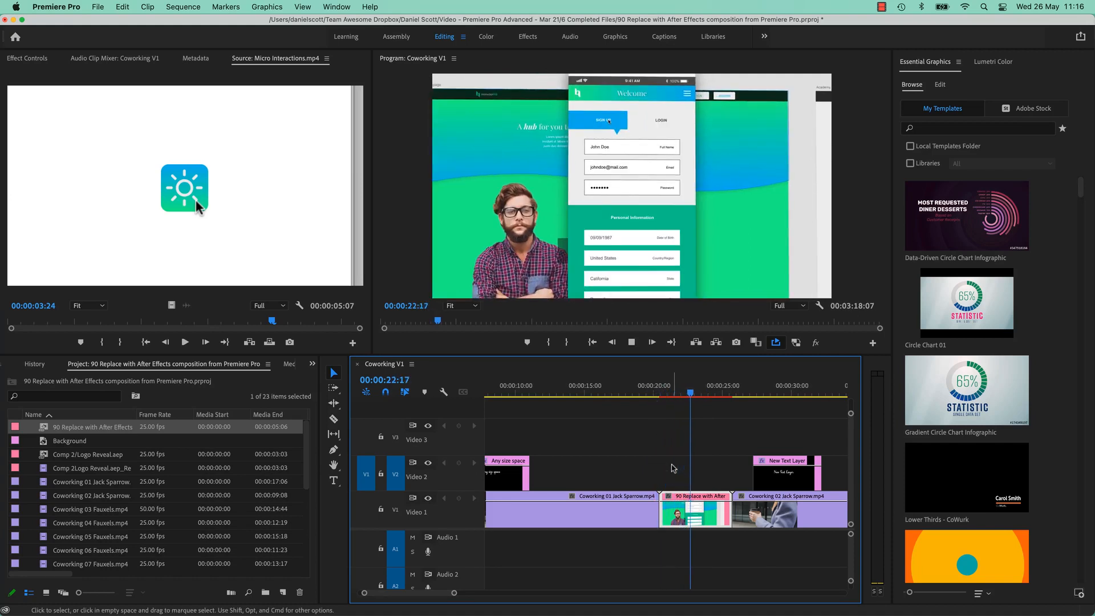
key("space")
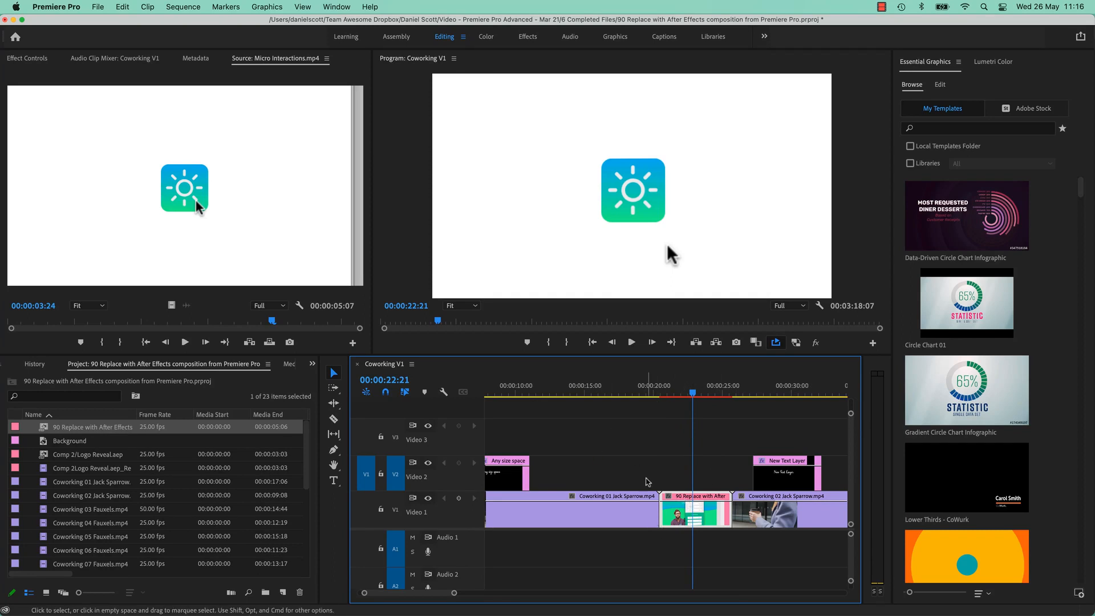
left_click(637, 392)
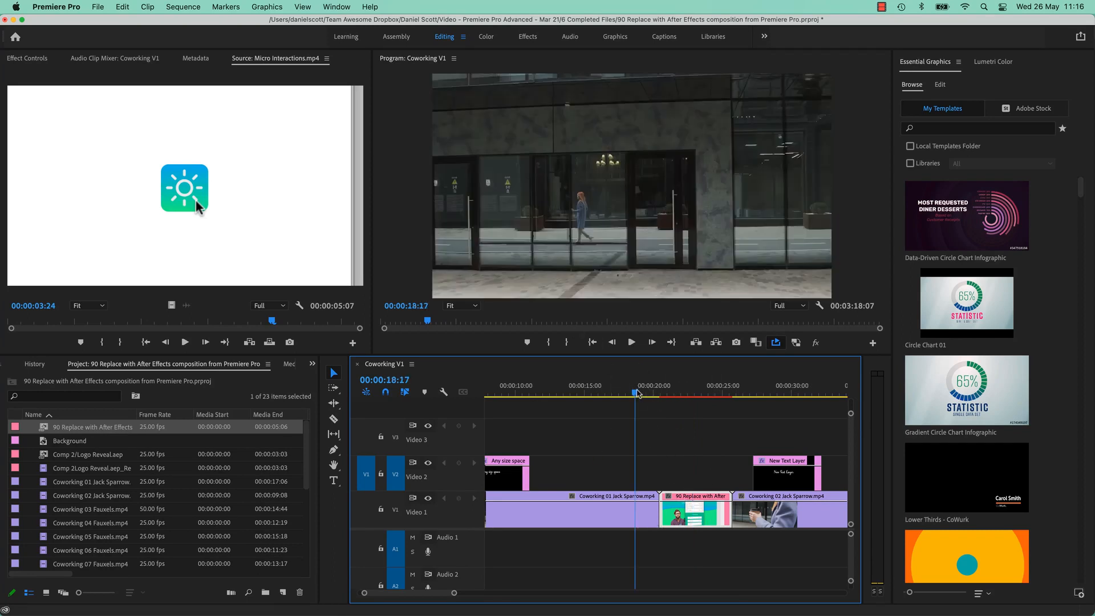
left_click(783, 392)
left_click(686, 393)
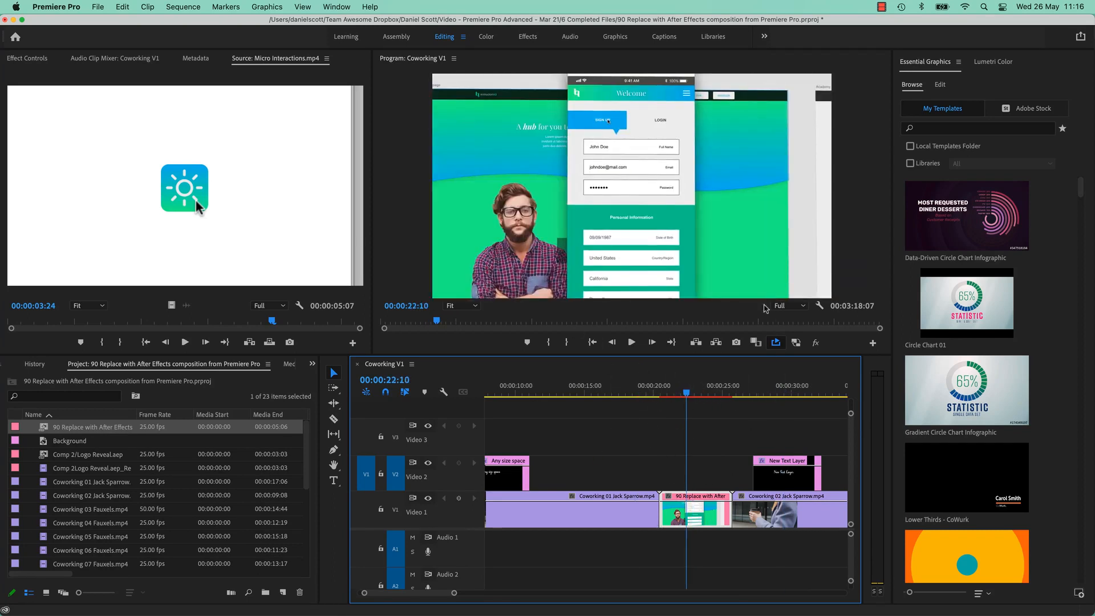
left_click(799, 310)
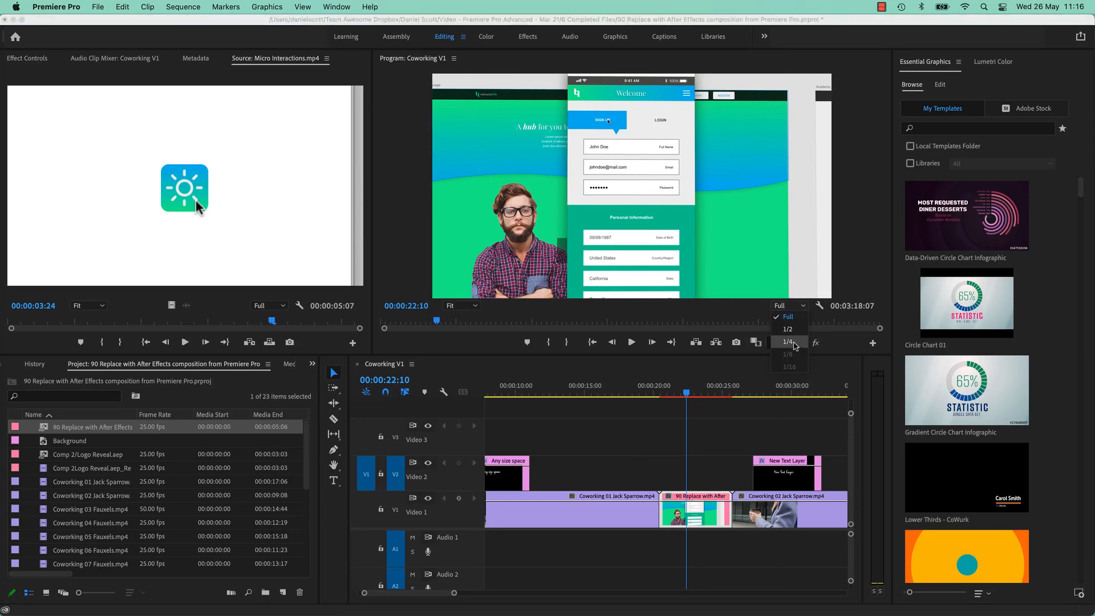
left_click(788, 342)
Replay the sequence and mark the In point at the comp clip's start, 00:00:20:06.
left_click(650, 392)
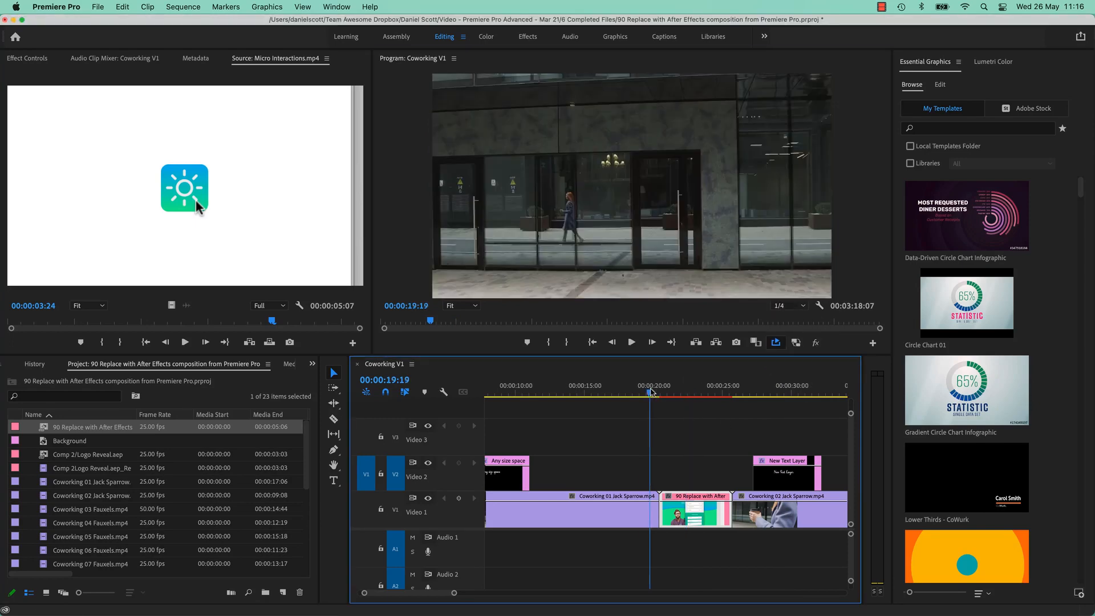
left_click_drag(651, 393, 645, 398)
key("space")
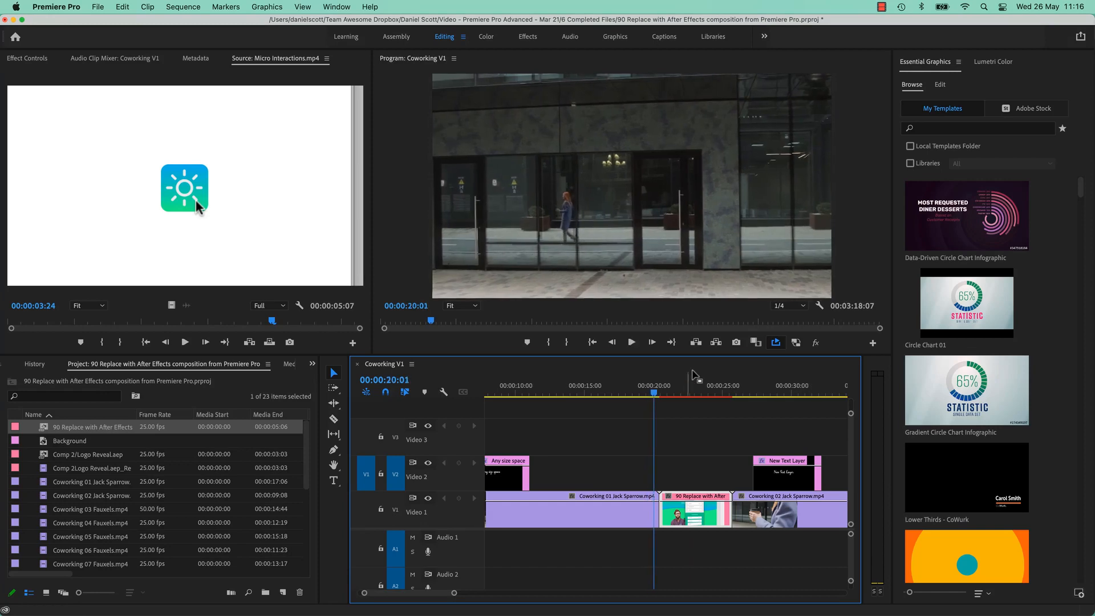
key("space")
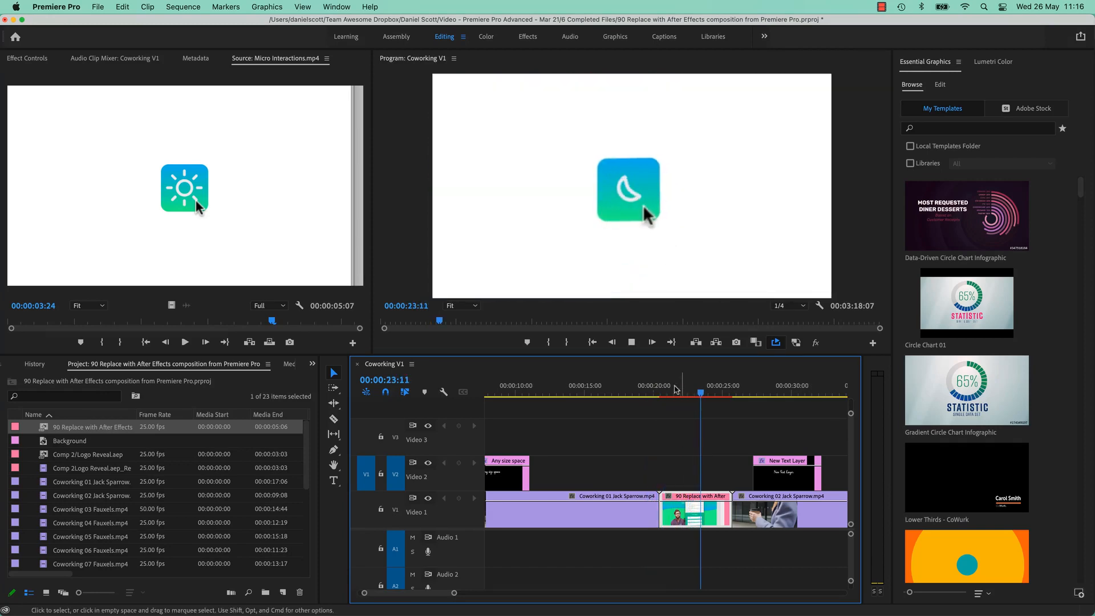
left_click(659, 398)
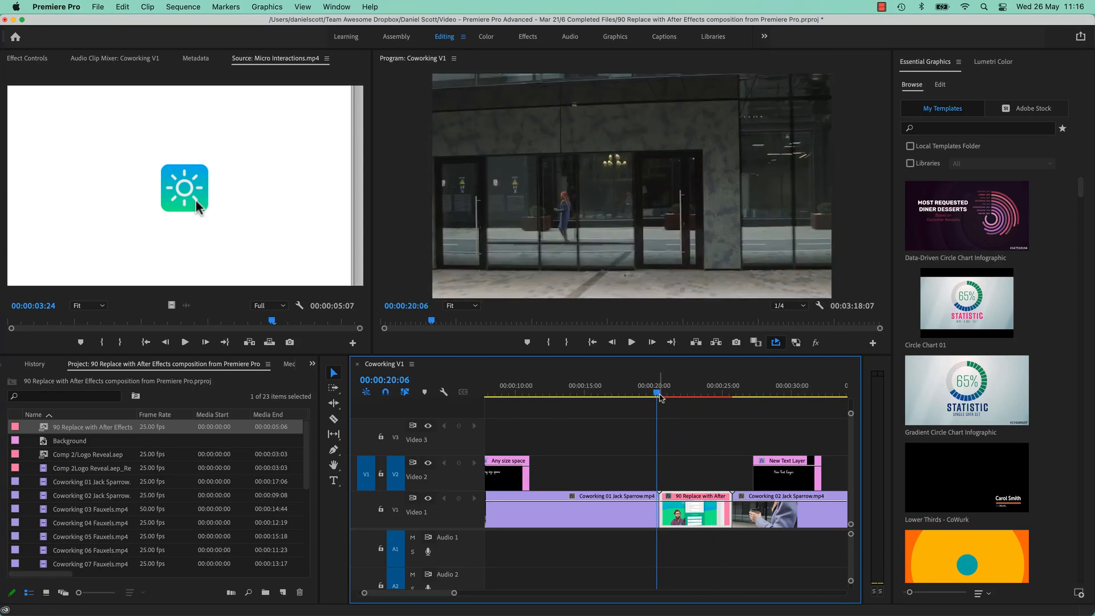
key("i")
left_click(740, 389)
Mark the Out point at 00:00:26:08, render previews, play the range, then go to After Effects.
key("o")
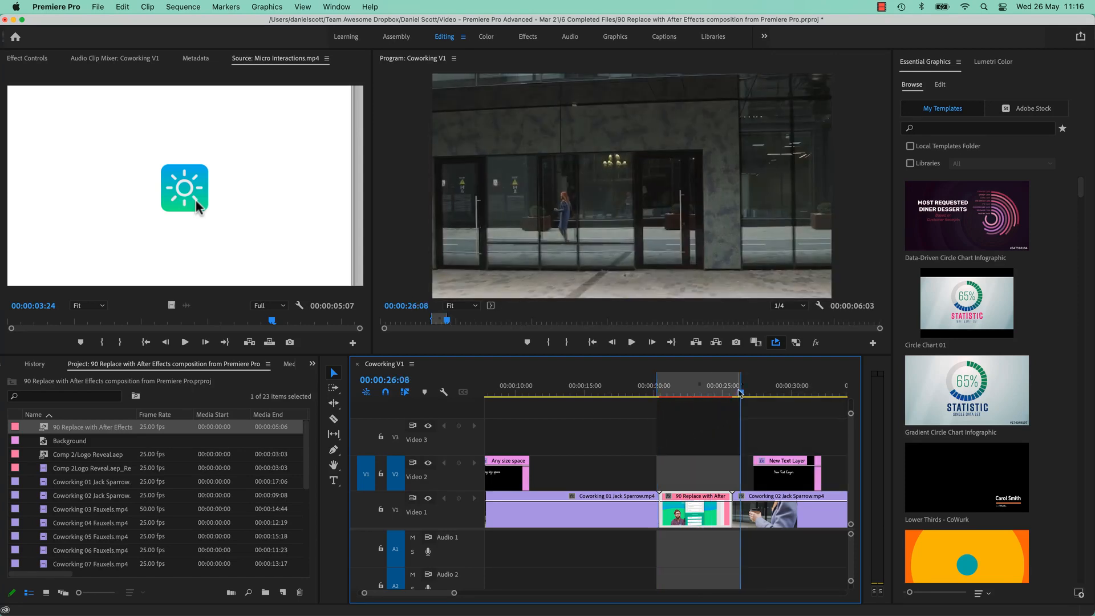
key("Return")
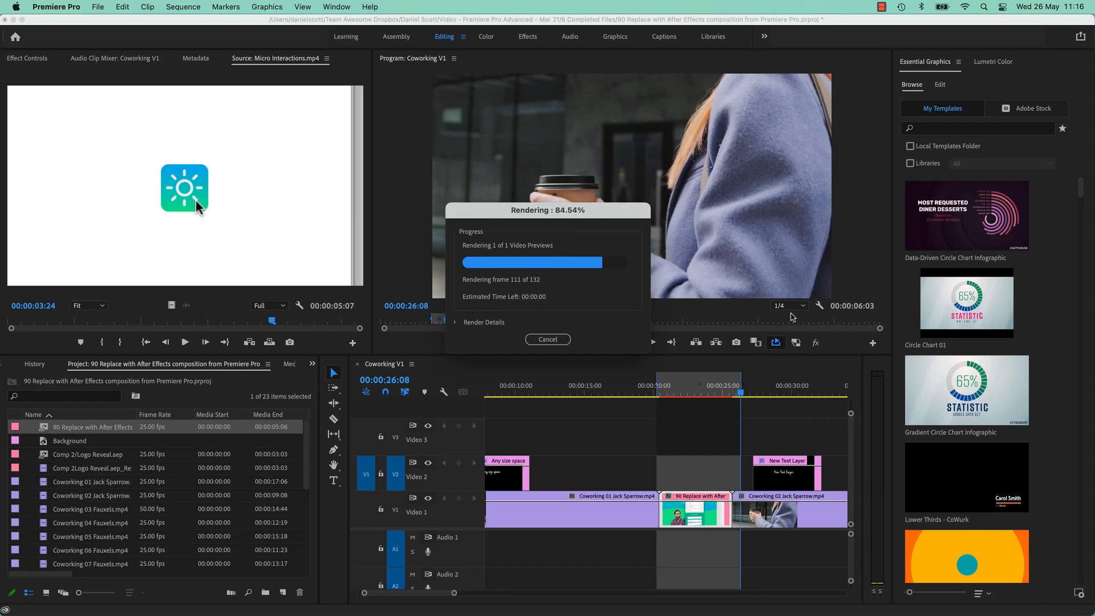
left_click(663, 393)
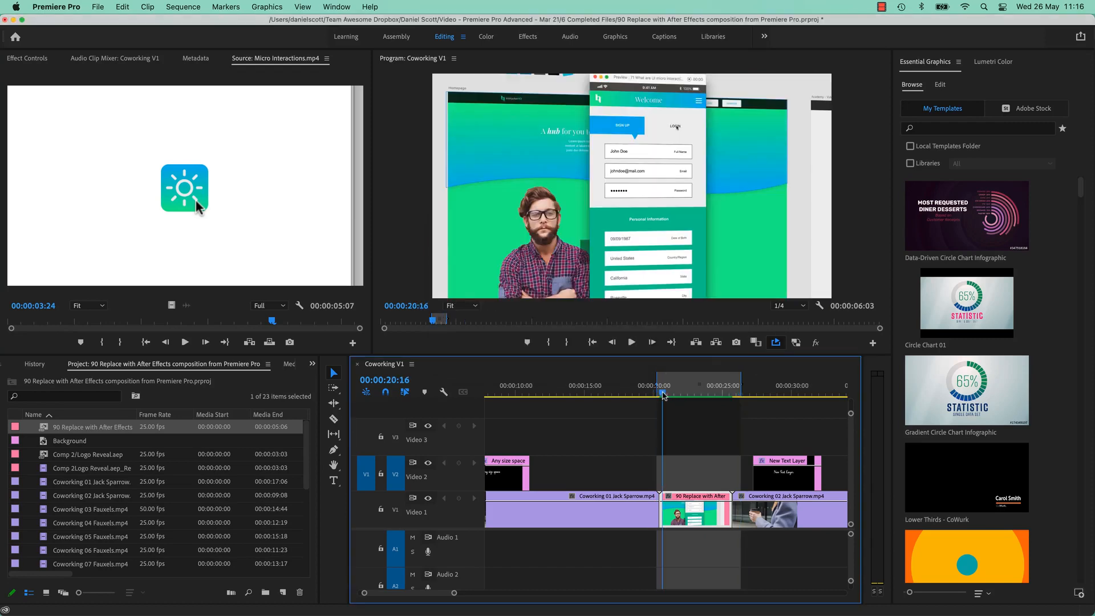
key("space")
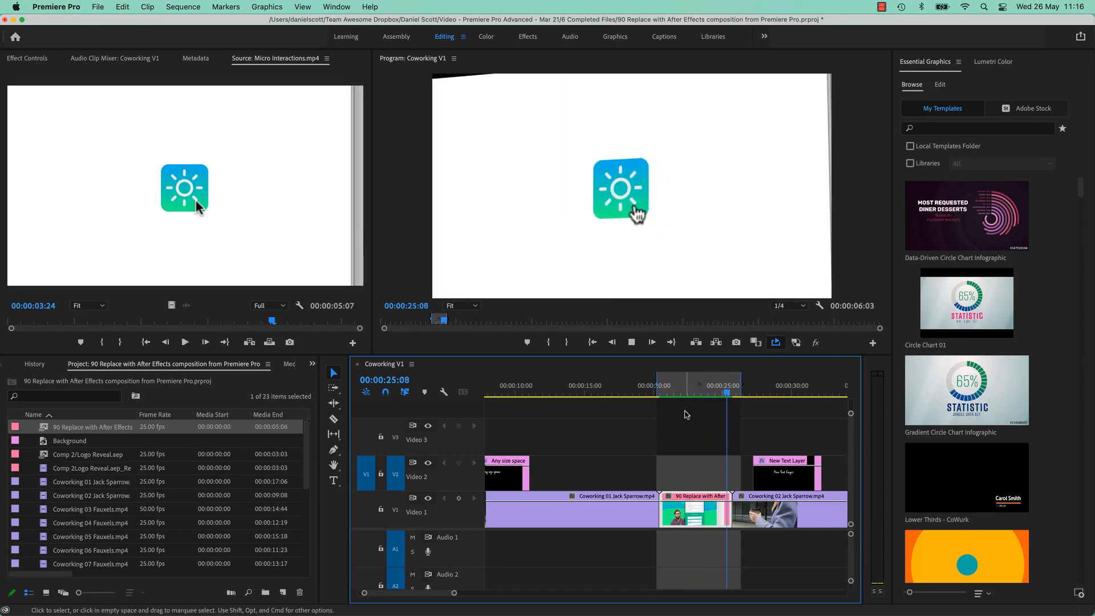
key("space")
key("super+Tab")
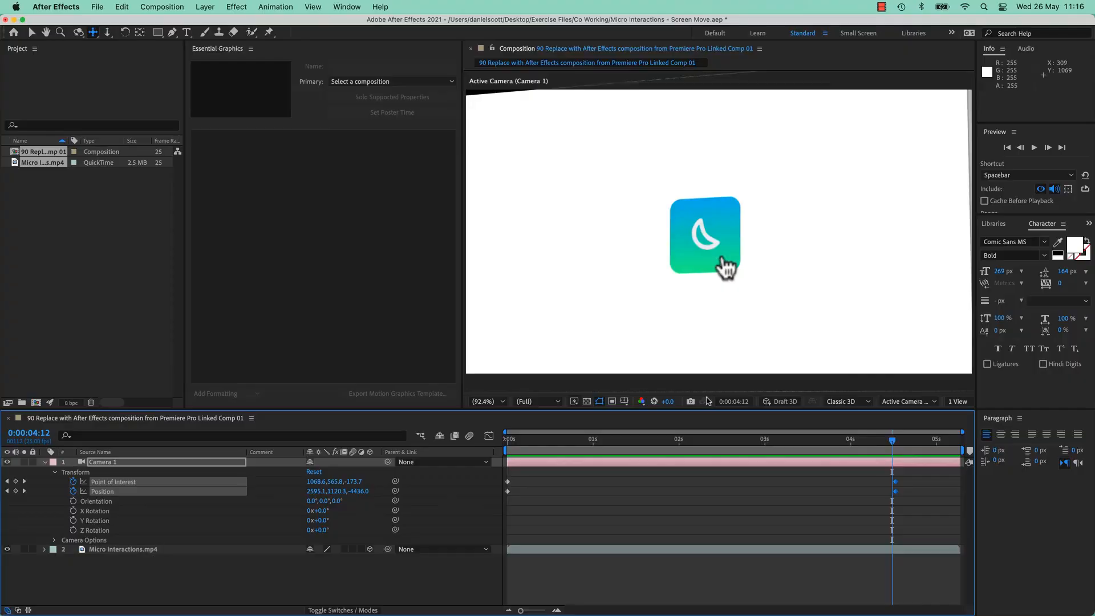
At 0:00:05:06, push Camera 1 into the sun icon's circle with Track Z and Track XY, then return to Premiere.
left_click_drag(894, 446, 940, 448)
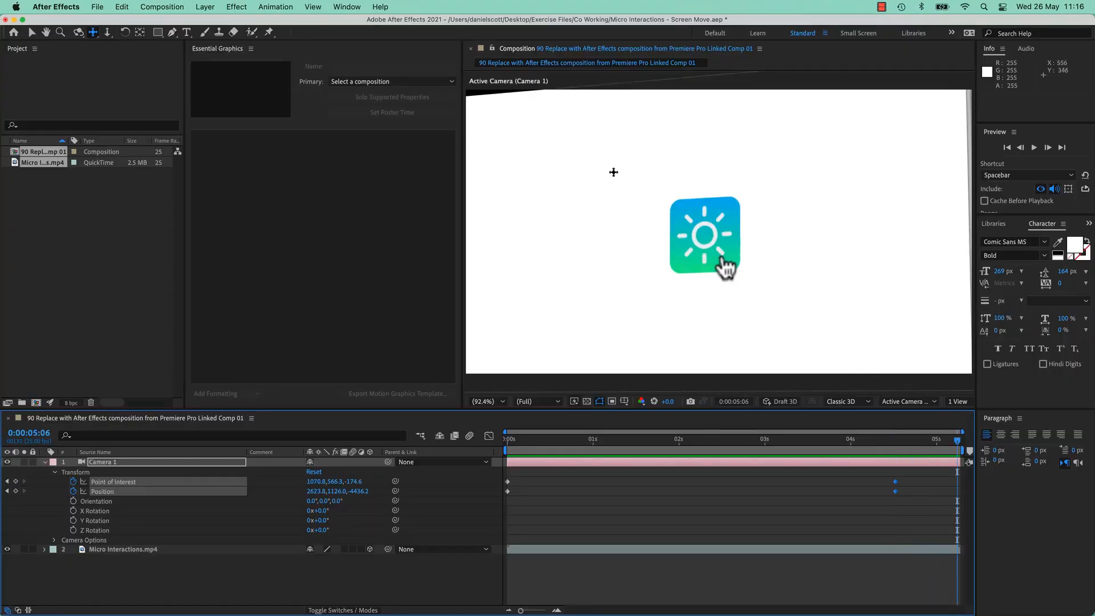
left_click(107, 32)
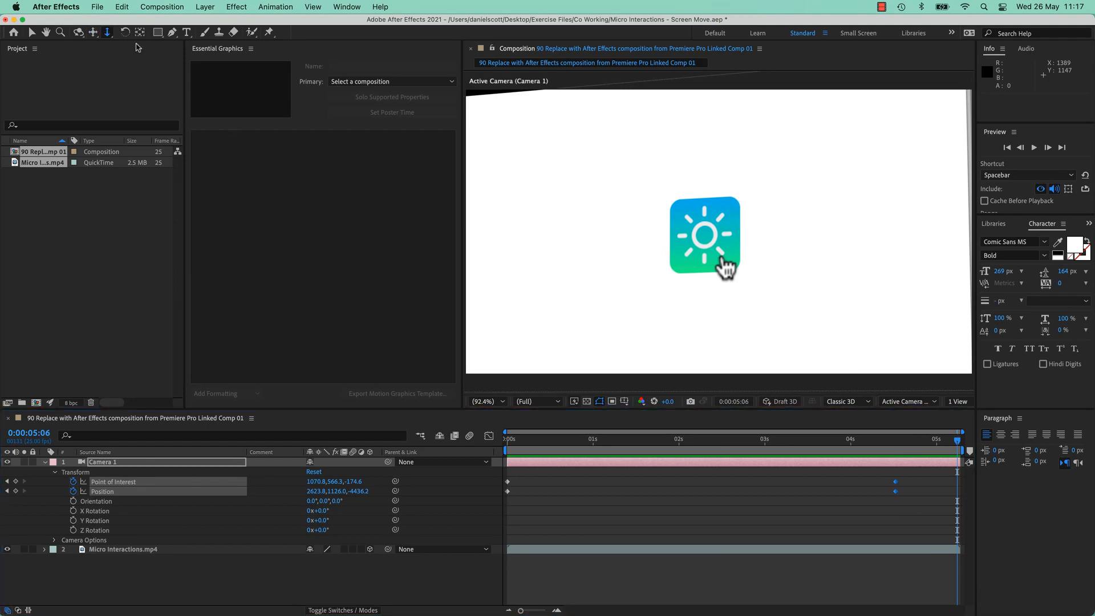
left_click_drag(788, 280, 738, 91)
left_click(93, 32)
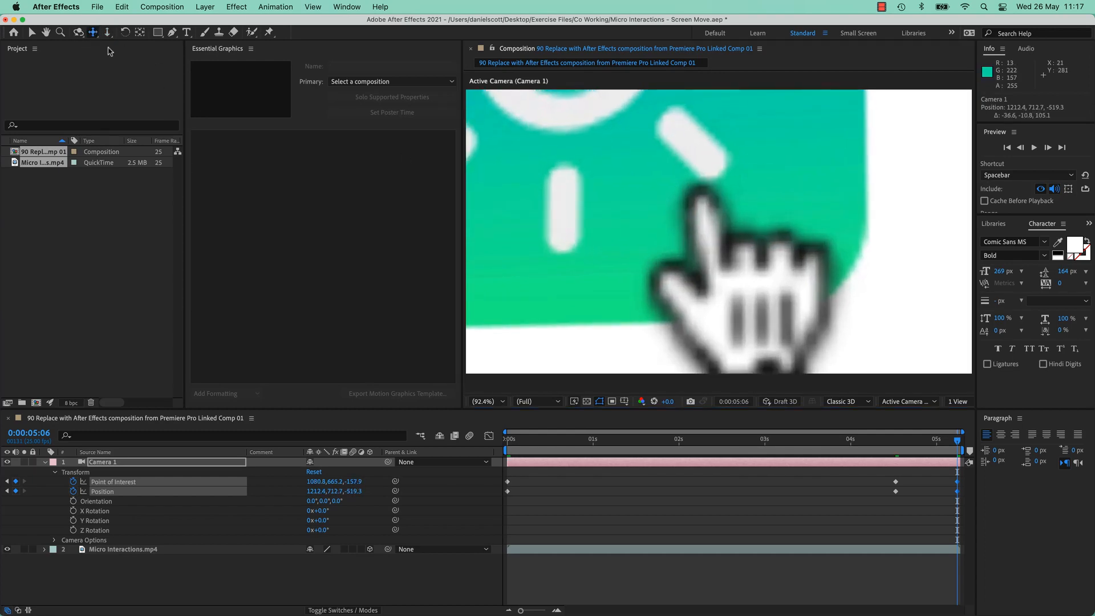
left_click_drag(702, 148, 435, 76)
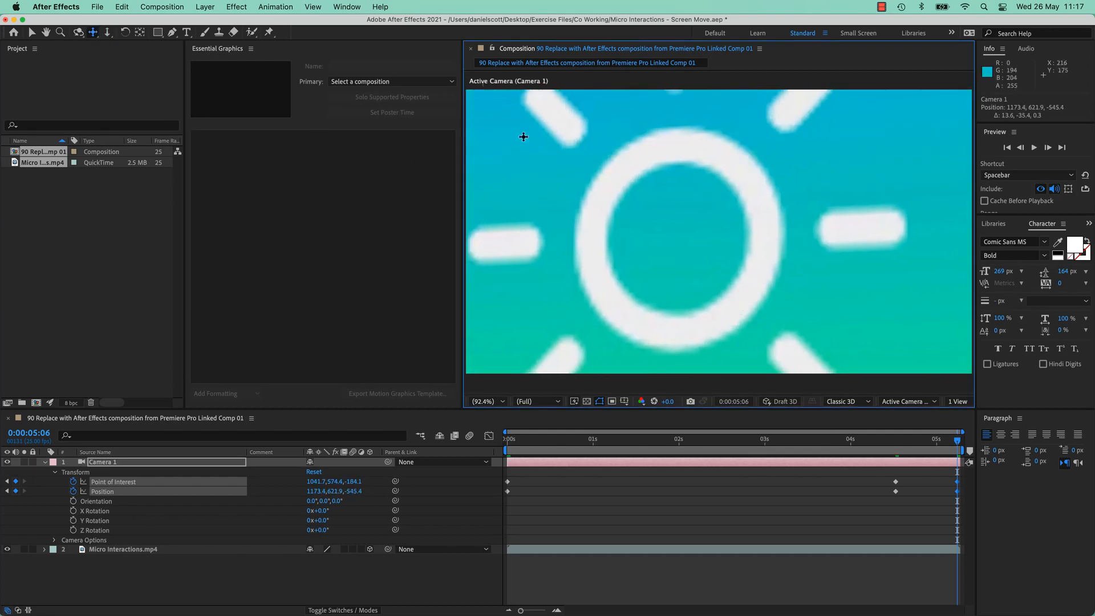
left_click(107, 32)
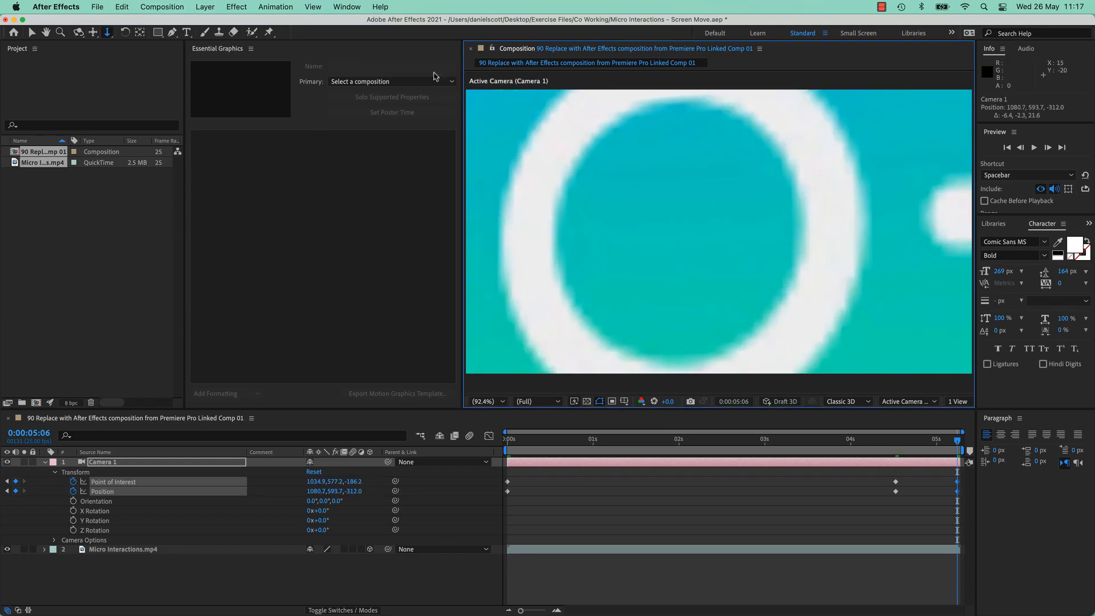
left_click(93, 32)
left_click_drag(511, 176, 707, 204)
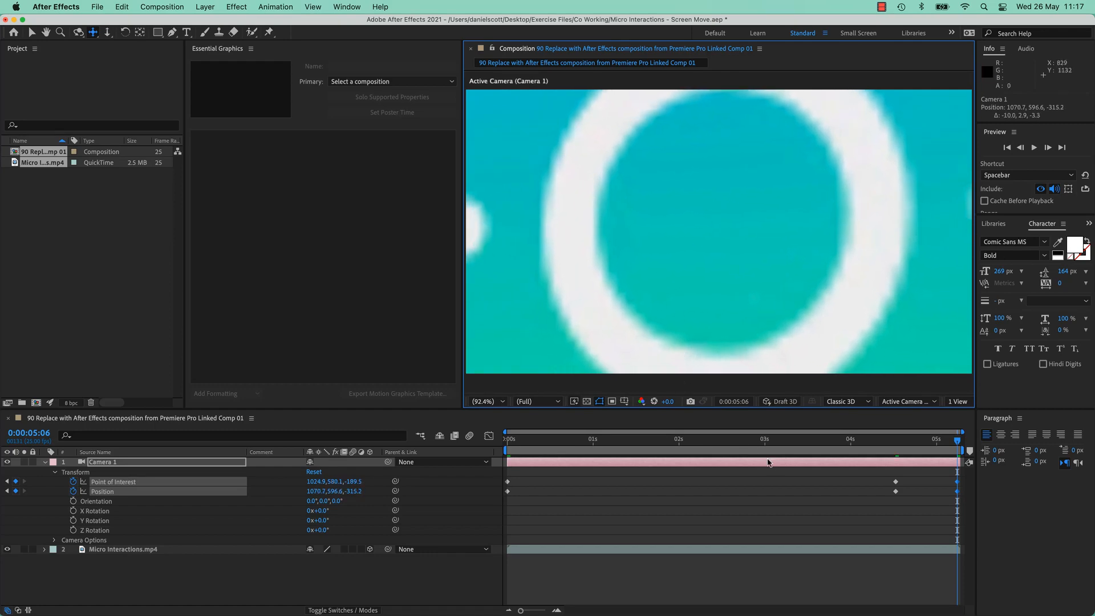
key("super+Tab")
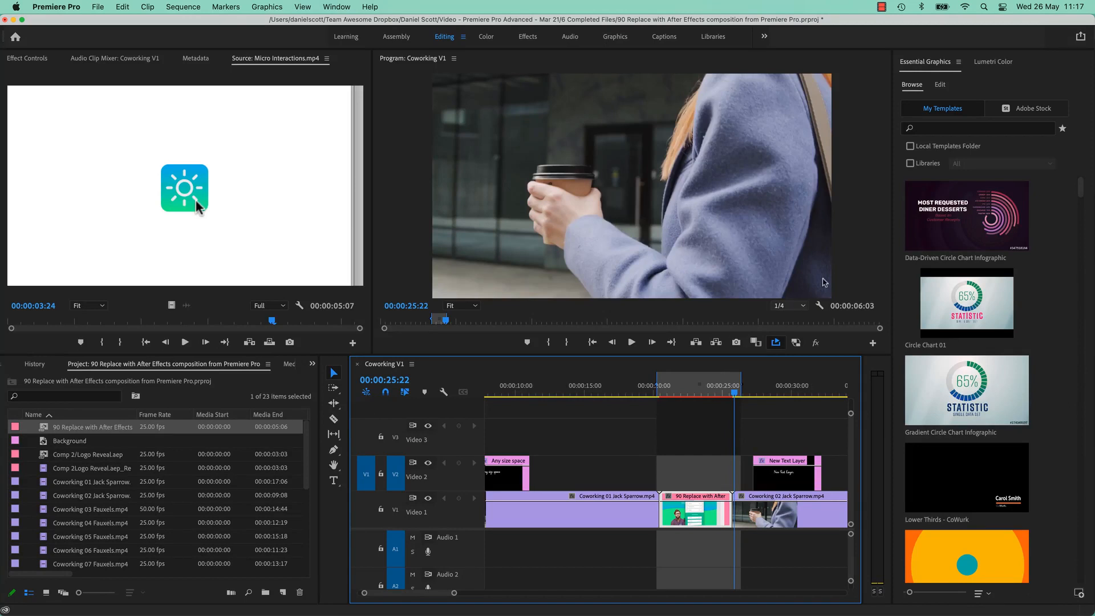
left_click_drag(700, 390, 656, 393)
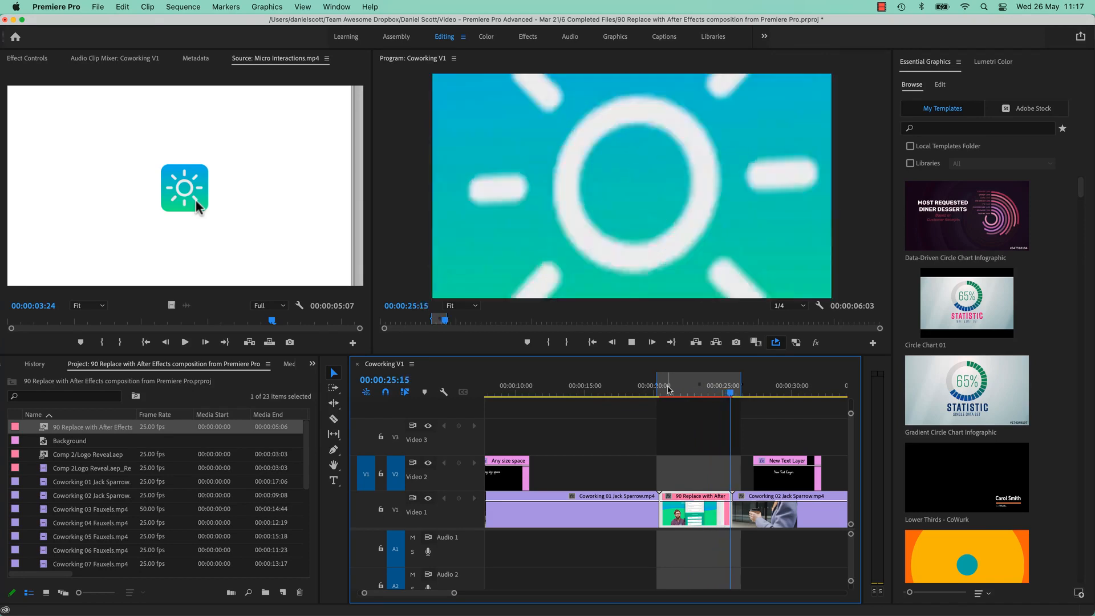
left_click(669, 390)
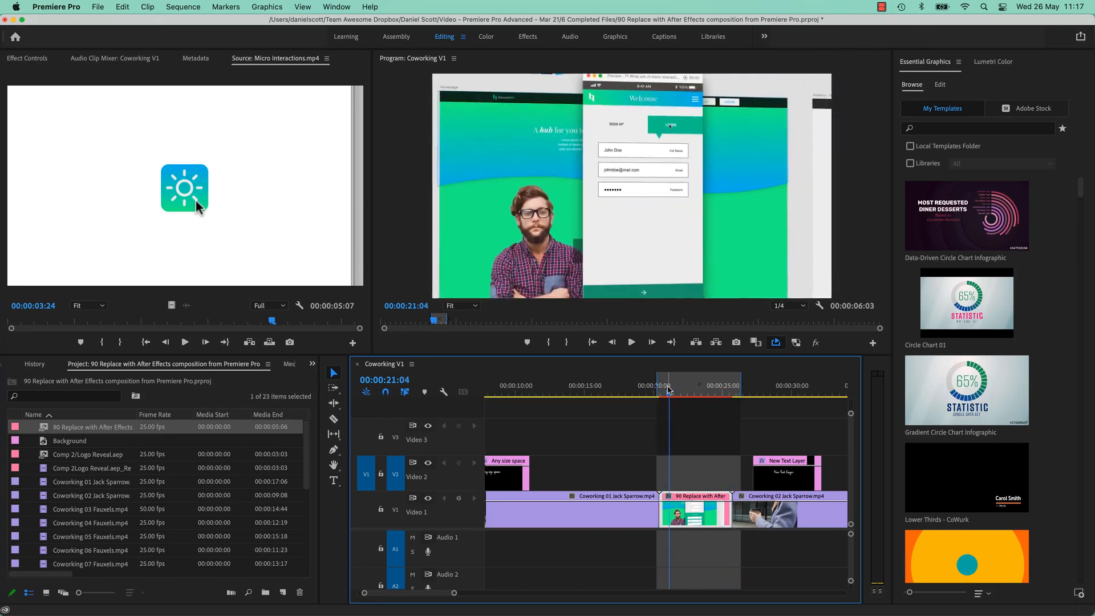
left_click_drag(673, 393, 736, 397)
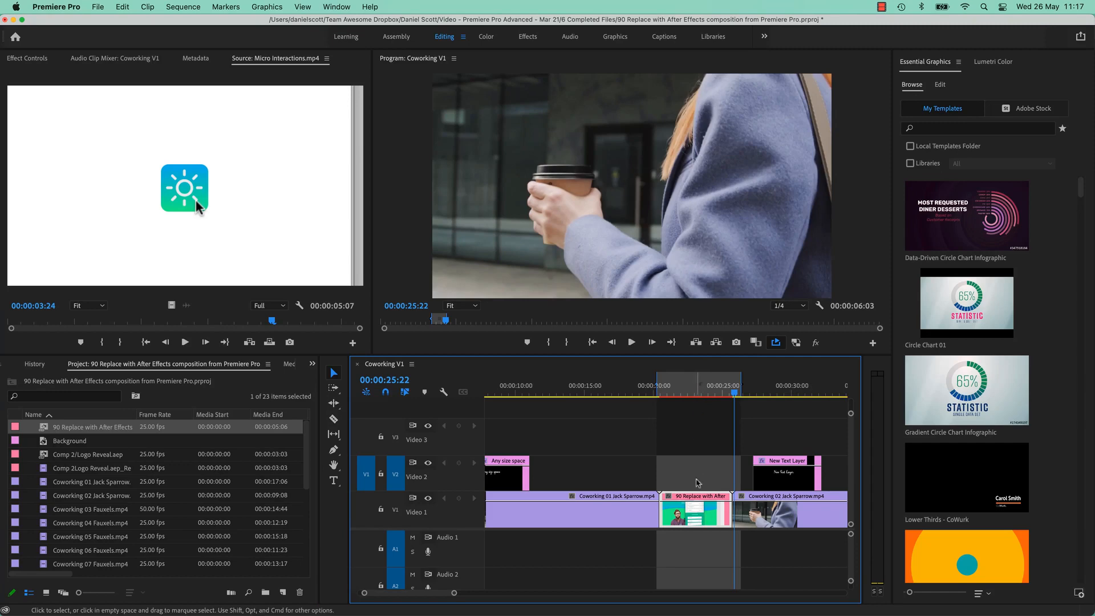
left_click(693, 395)
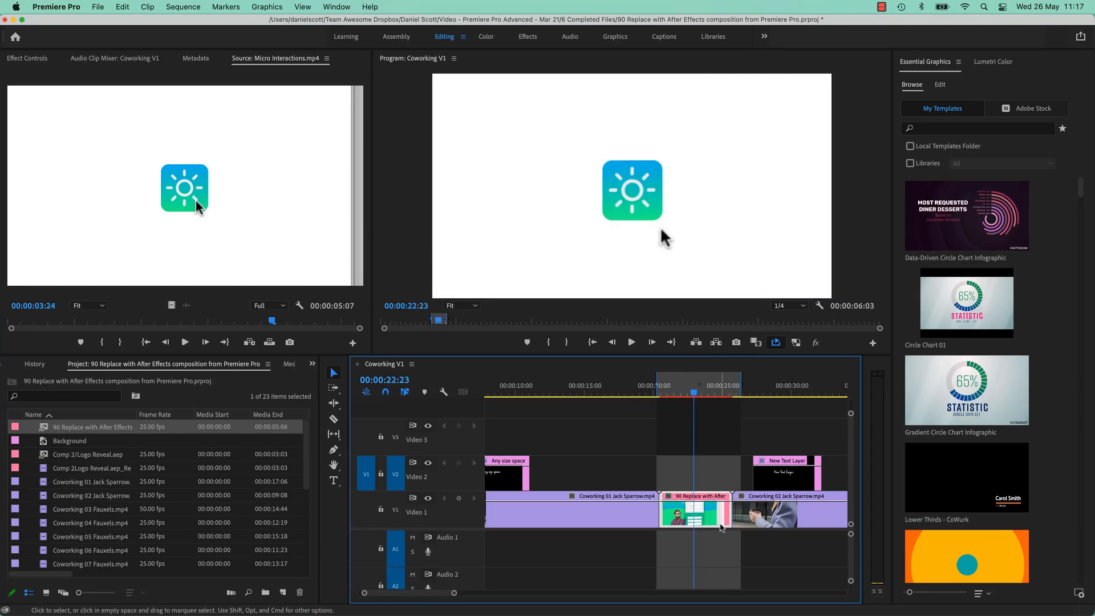
Render and Replace the linked comp clip as QuickTime ProRes 422, then open the import warnings list.
right_click(712, 520)
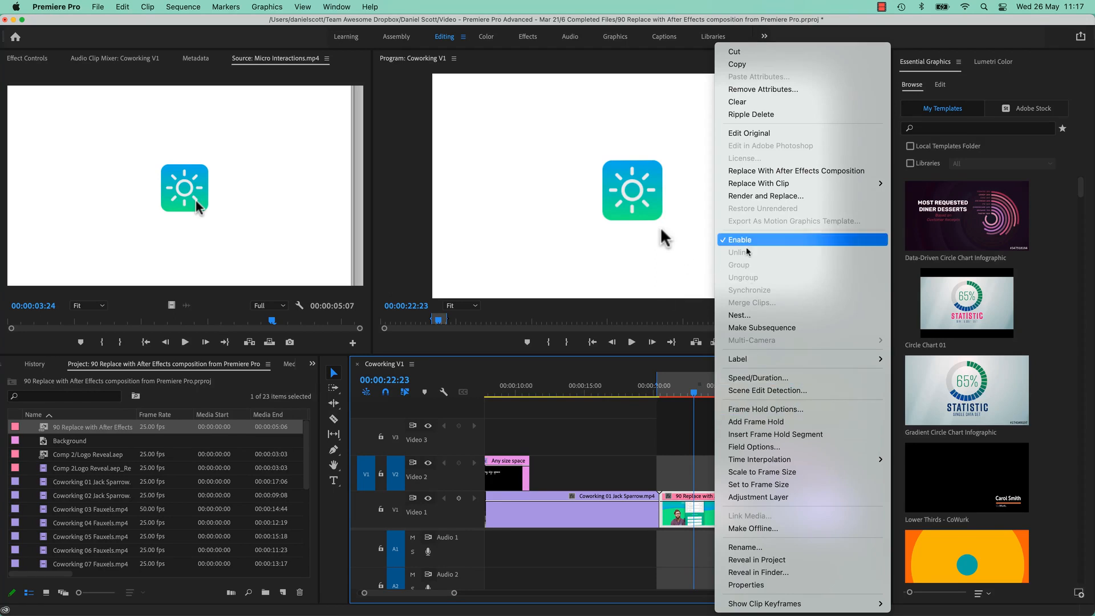
left_click(768, 199)
left_click(677, 409)
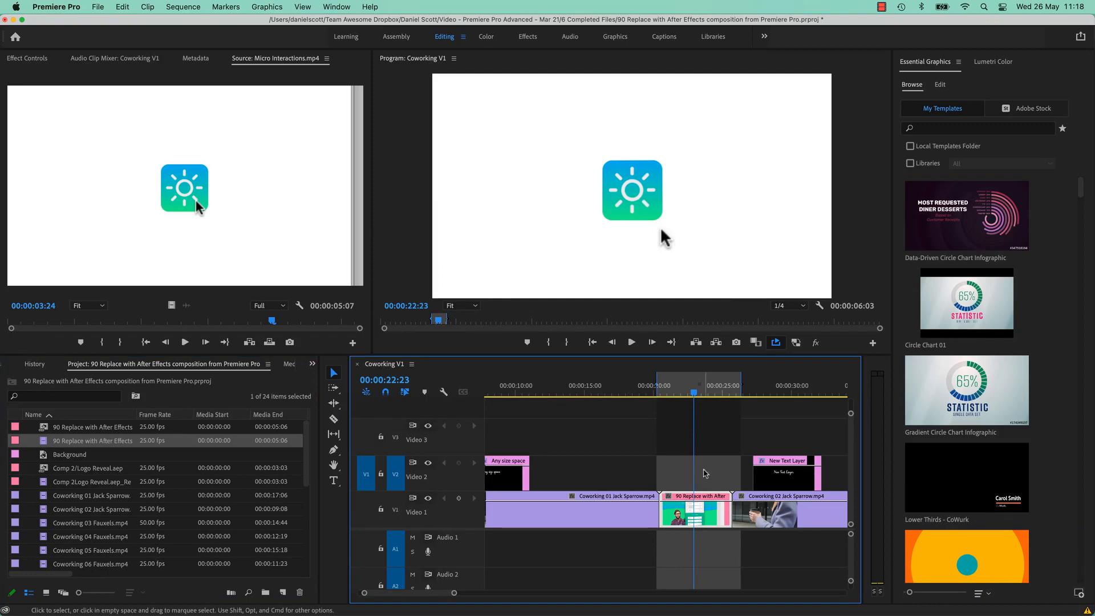
mouse_move(1088, 612)
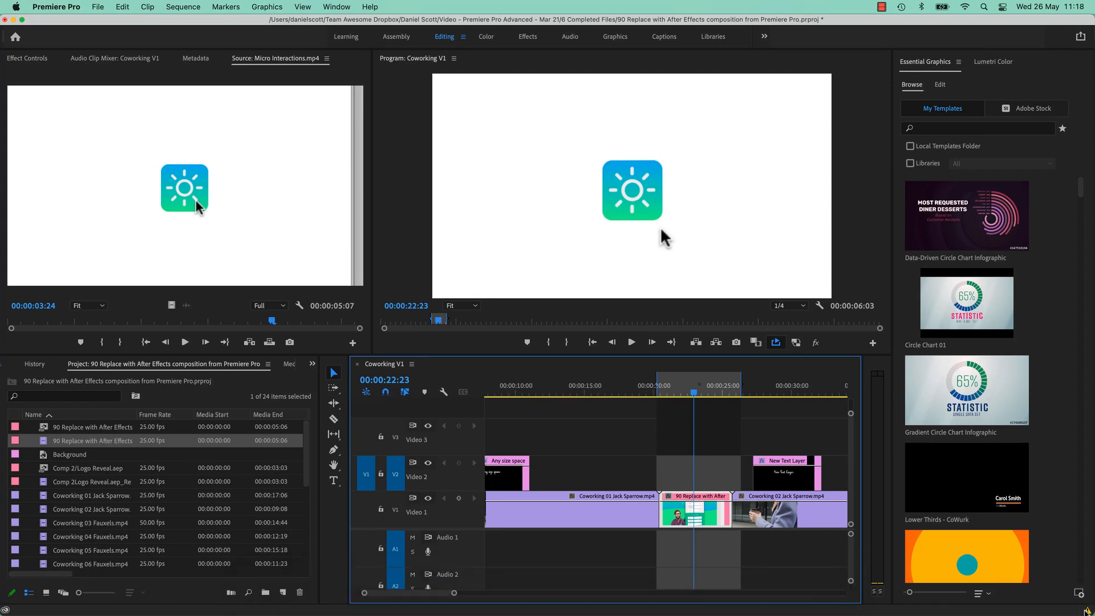
double_click(1087, 611)
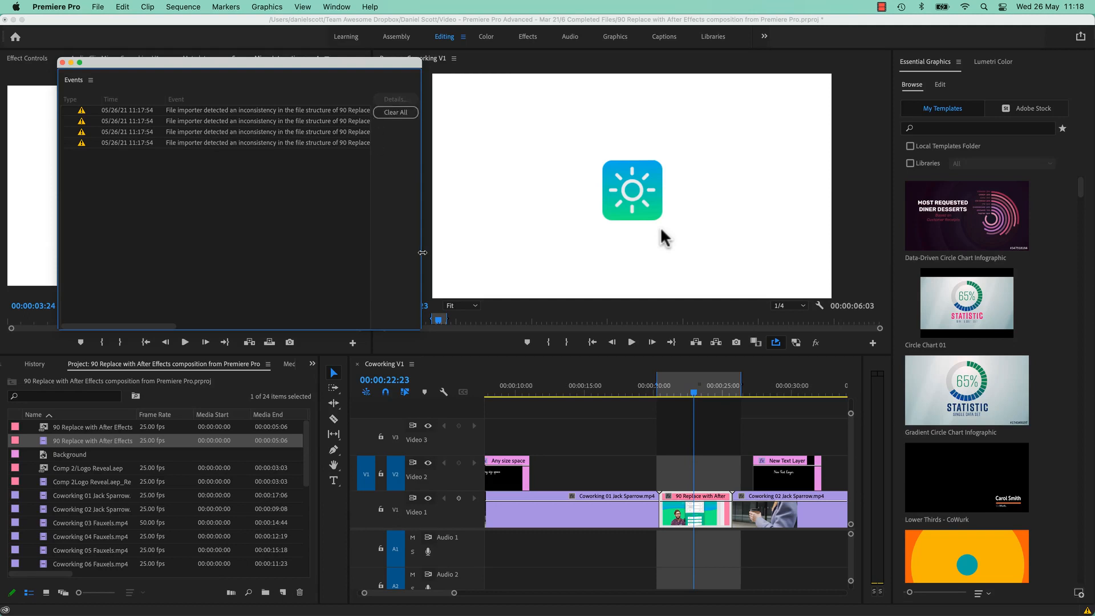
left_click_drag(422, 252, 1001, 270)
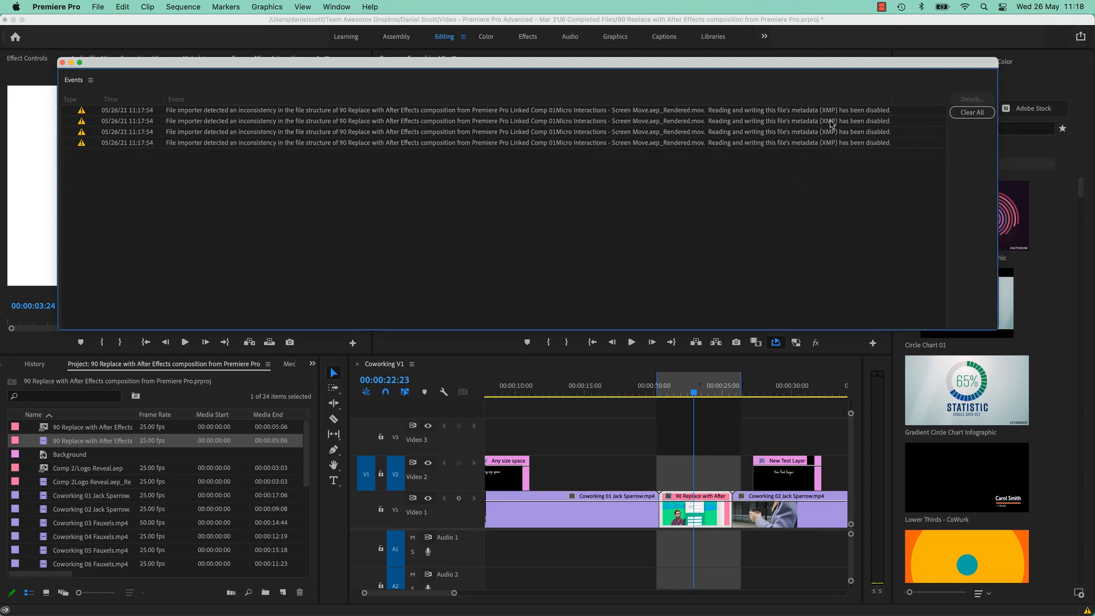
left_click_drag(997, 329, 372, 302)
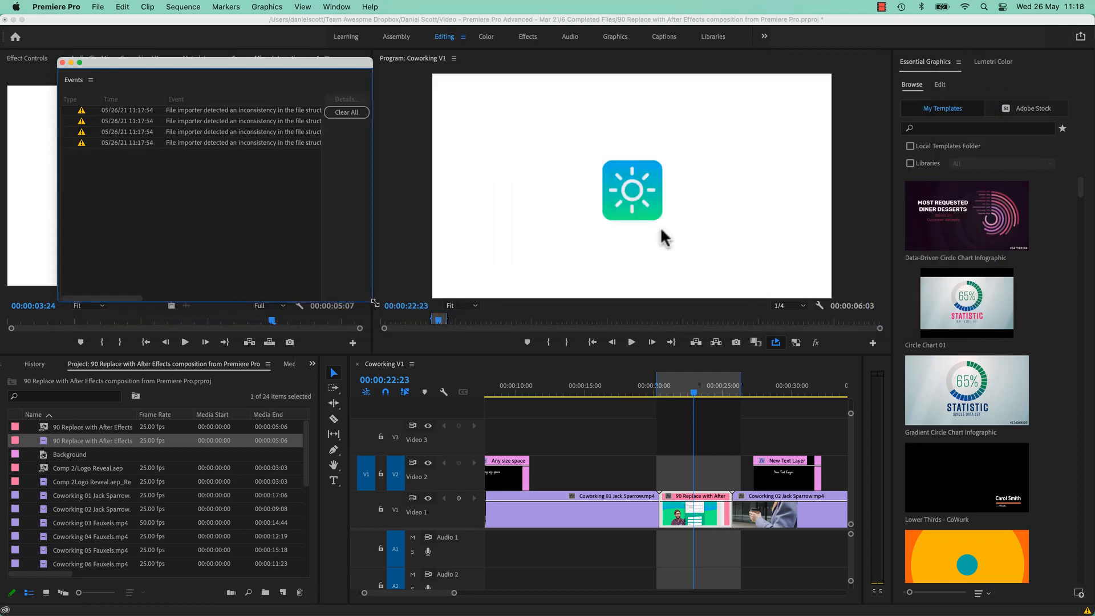
left_click(63, 62)
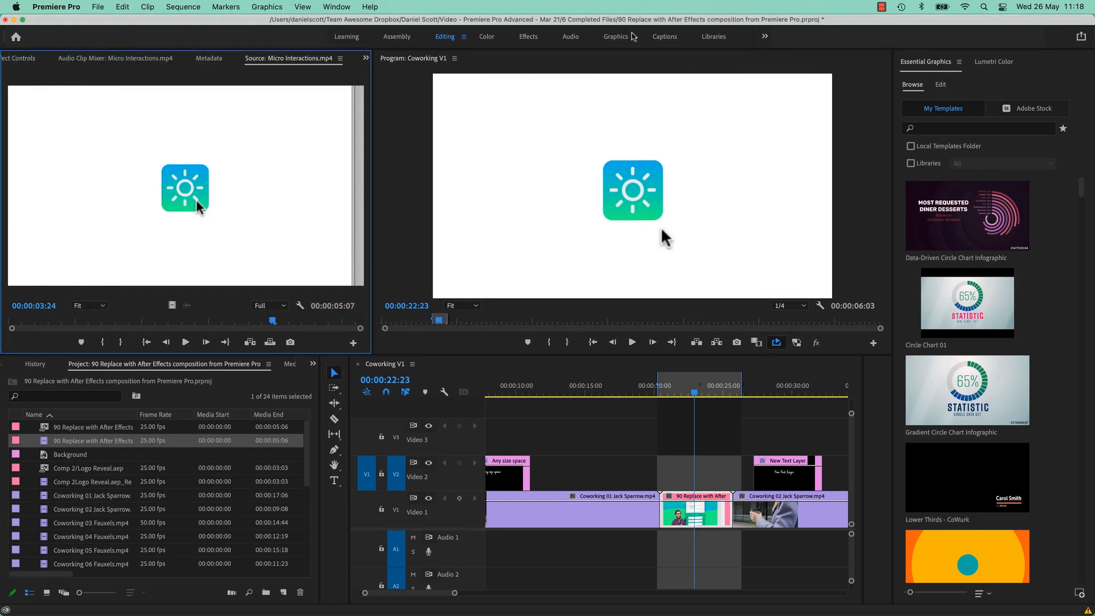
Restore full-resolution playback, play the rendered replacement clip, and open its context menu on Video 1.
left_click(659, 393)
key("space")
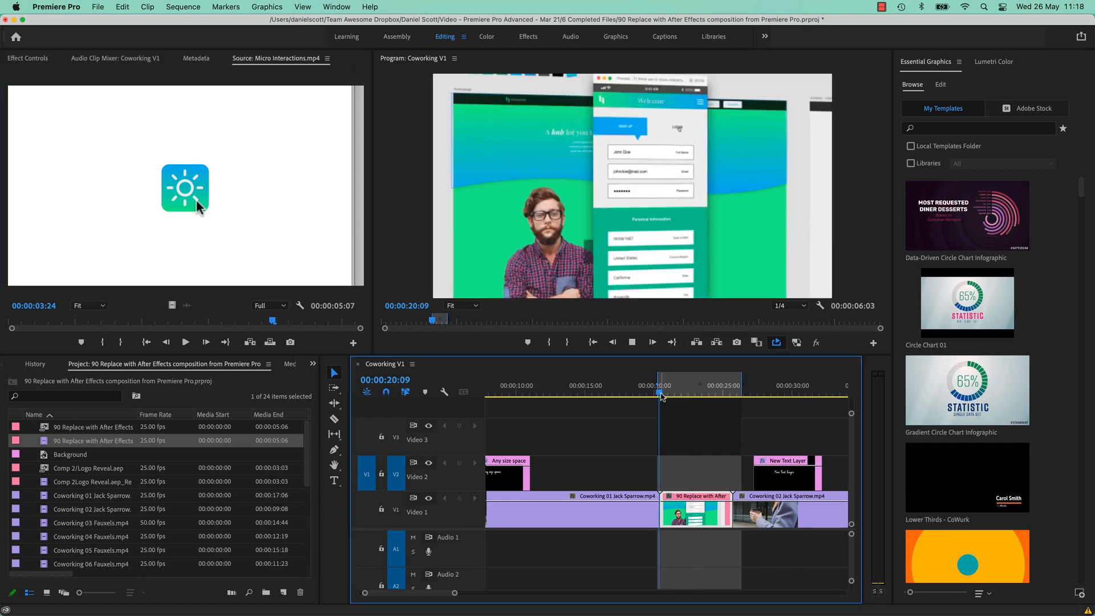
left_click(791, 306)
left_click(793, 317)
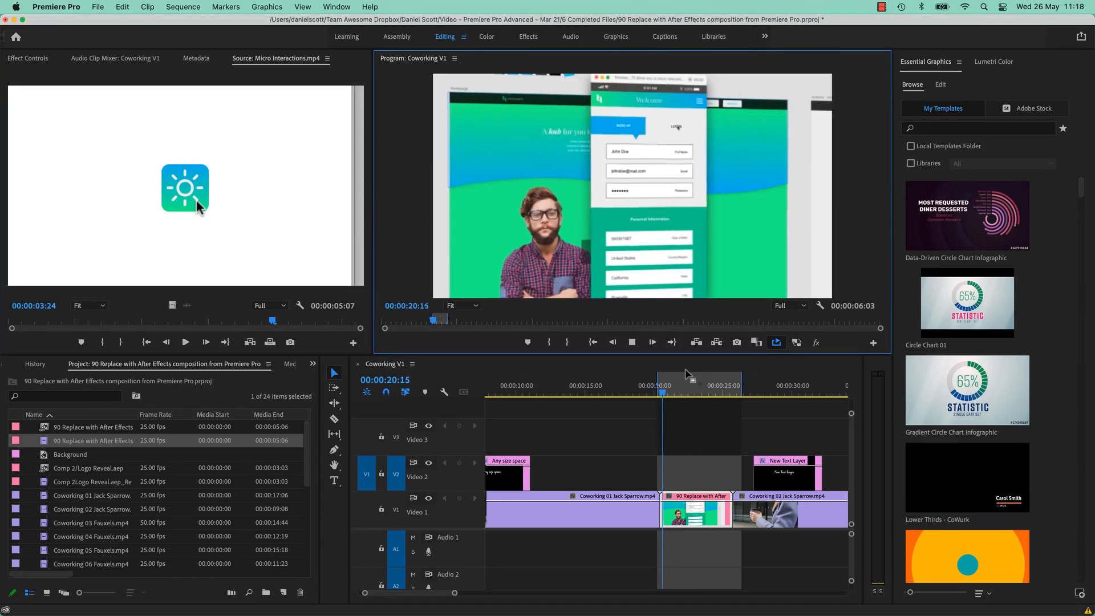
key("space")
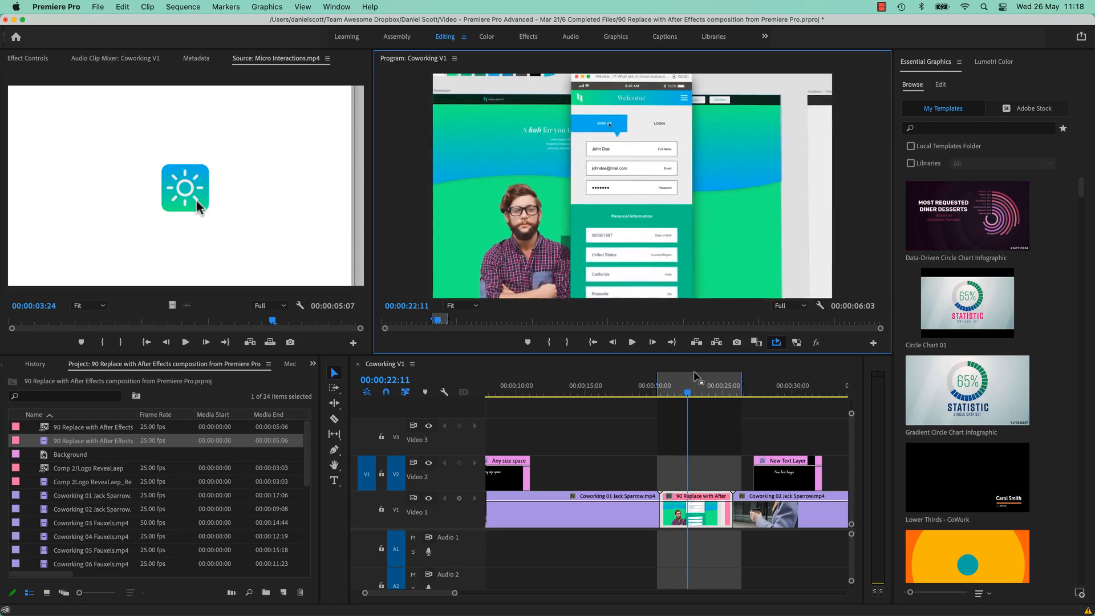
key("space")
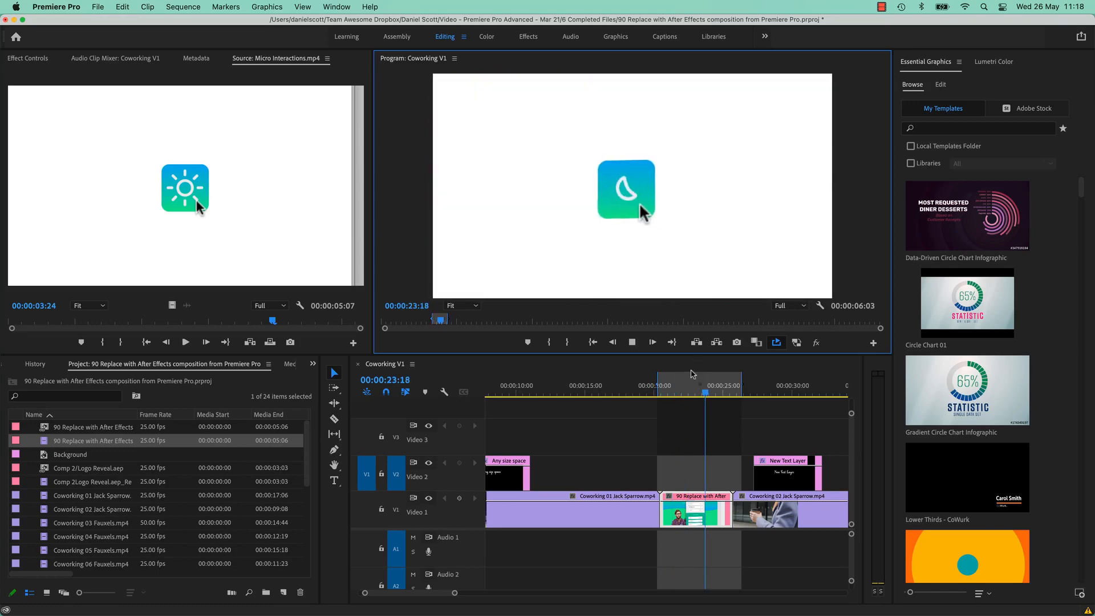
key("space")
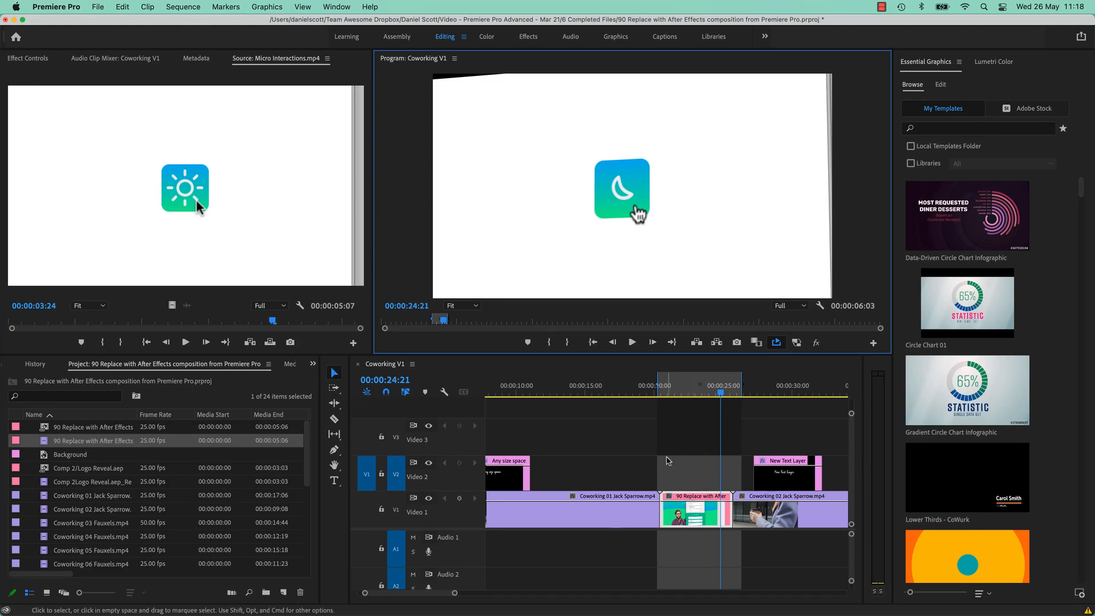
right_click(696, 510)
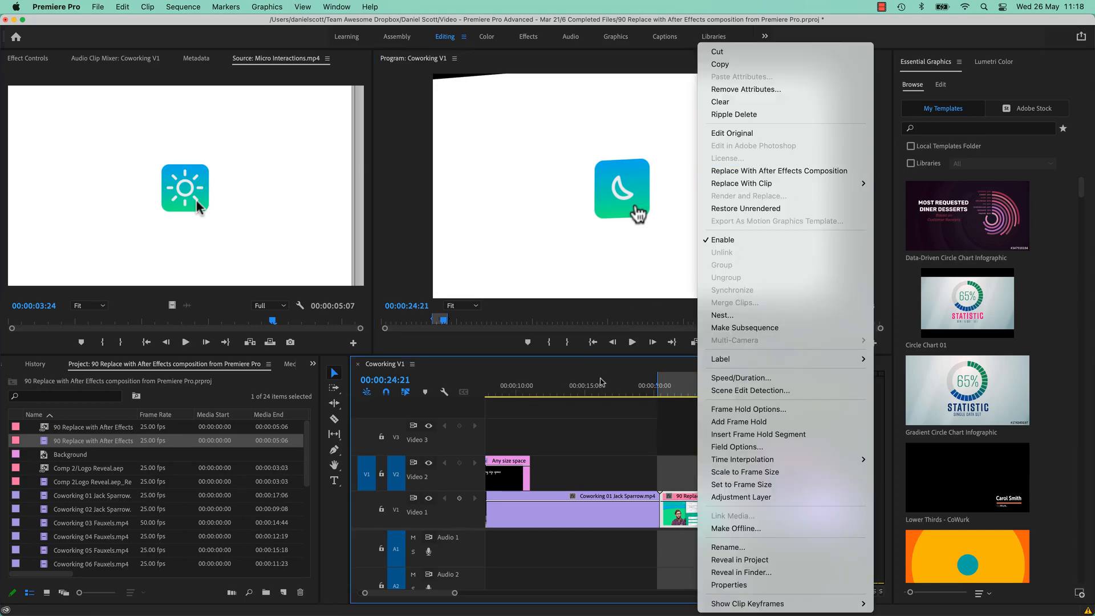
left_click(607, 400)
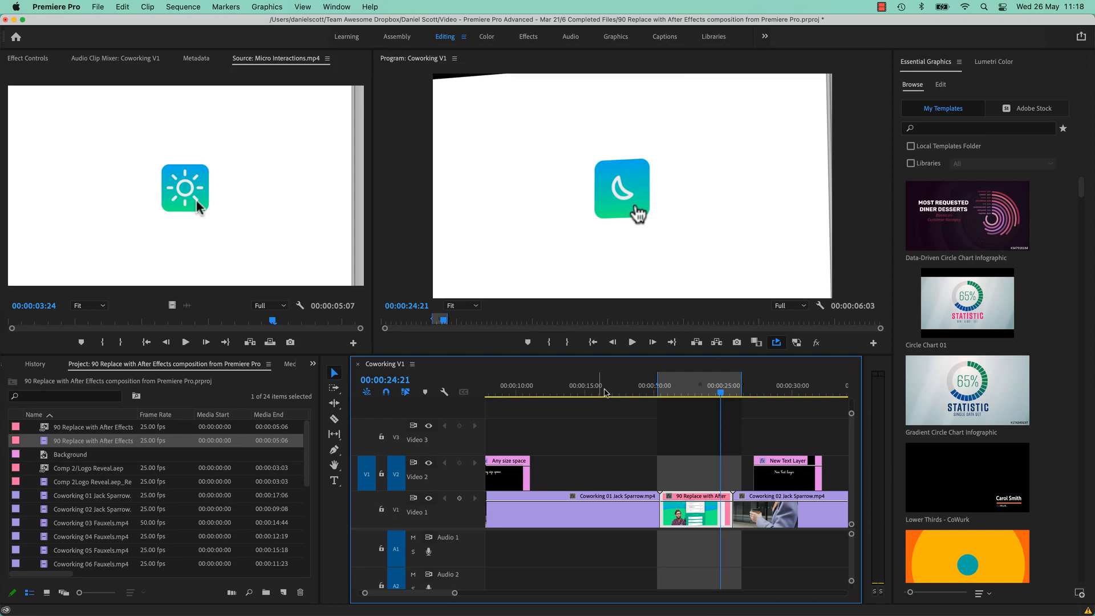
left_click(679, 393)
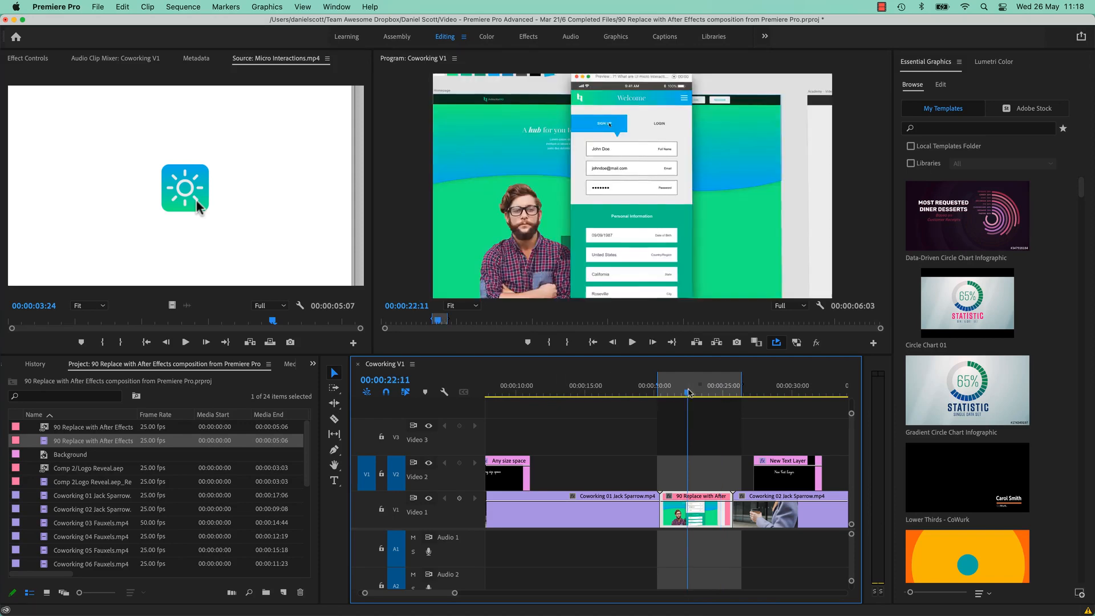
left_click_drag(679, 393, 673, 393)
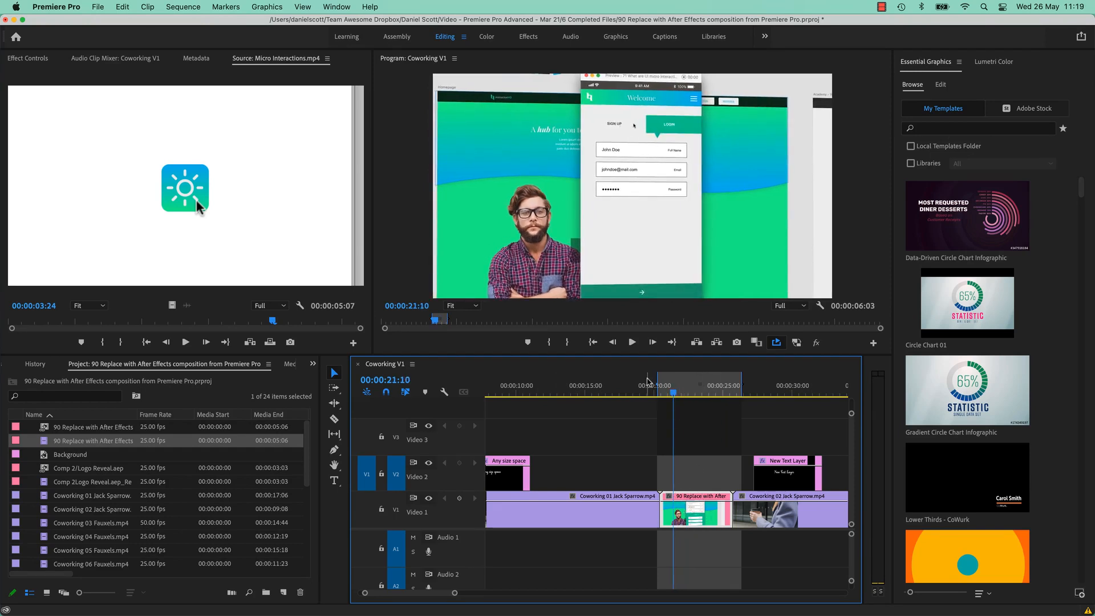
left_click(790, 306)
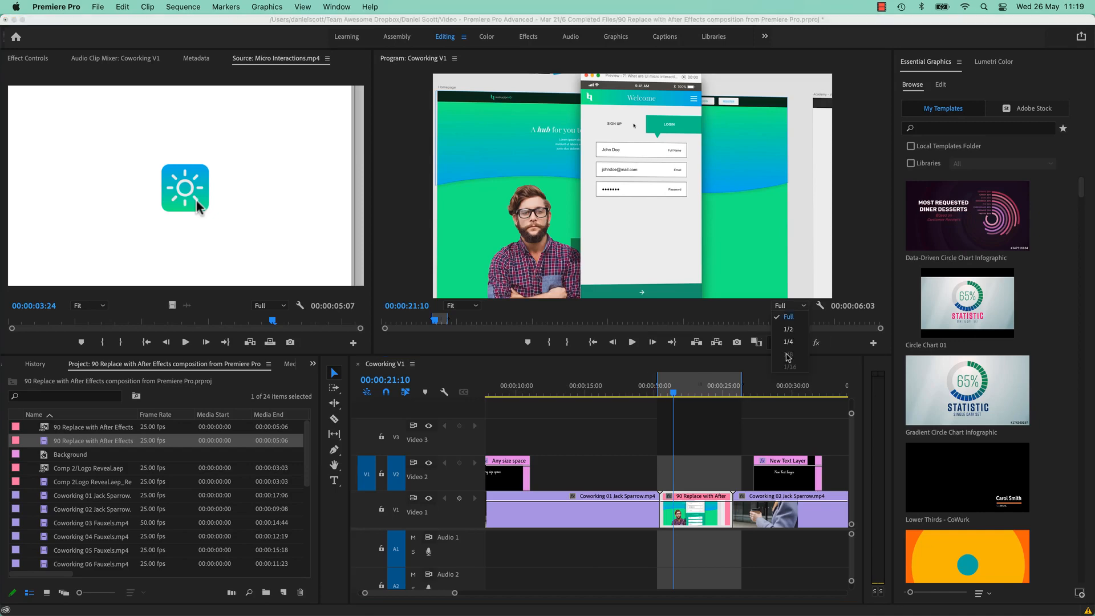
left_click(623, 445)
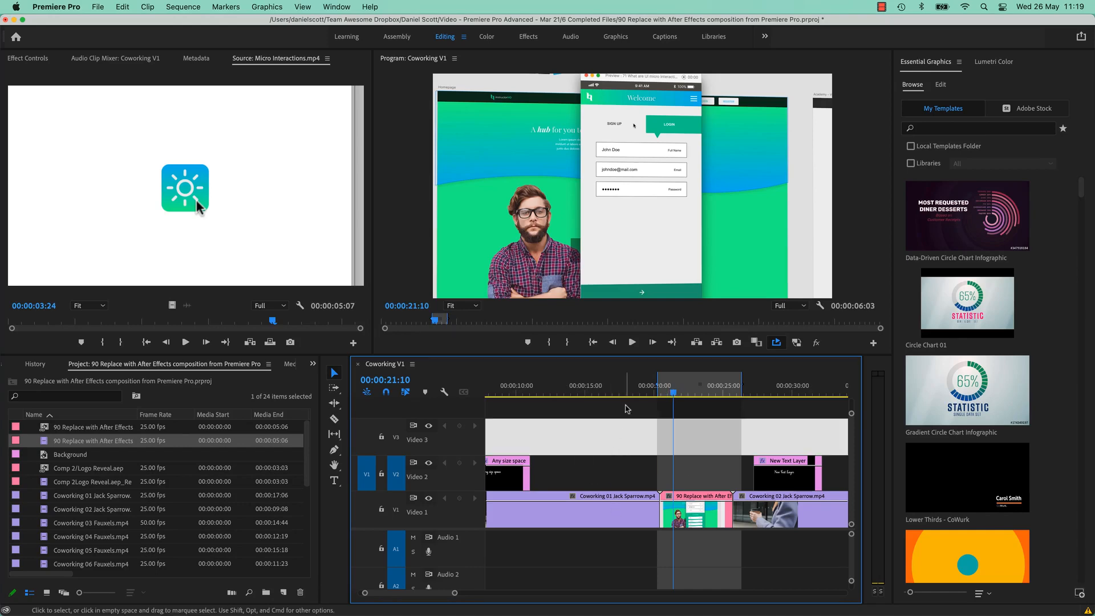
left_click(686, 391)
left_click(703, 518)
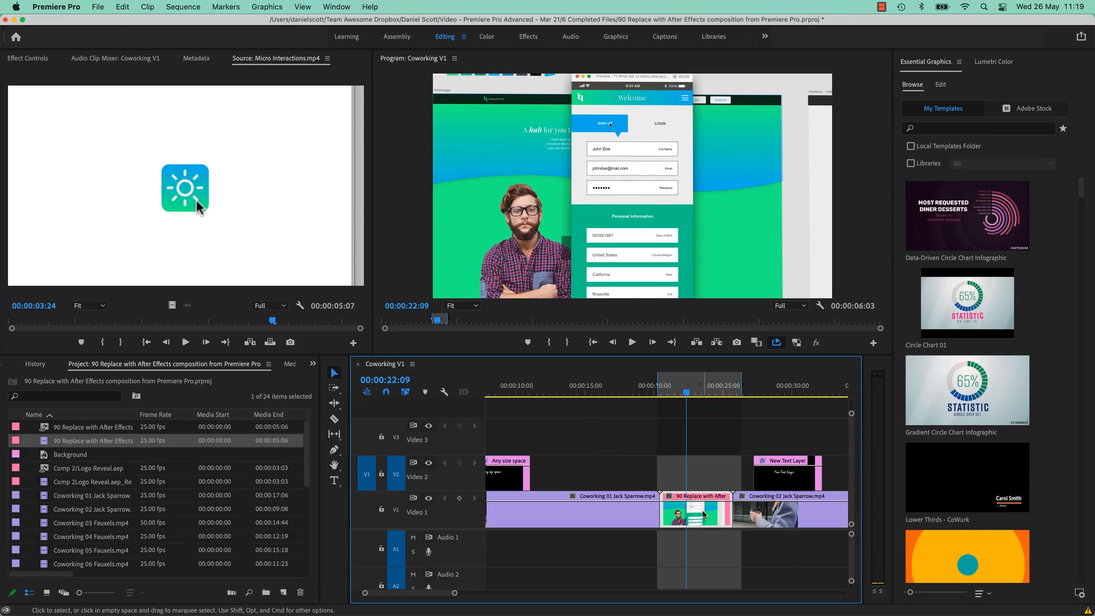
key("super+e")
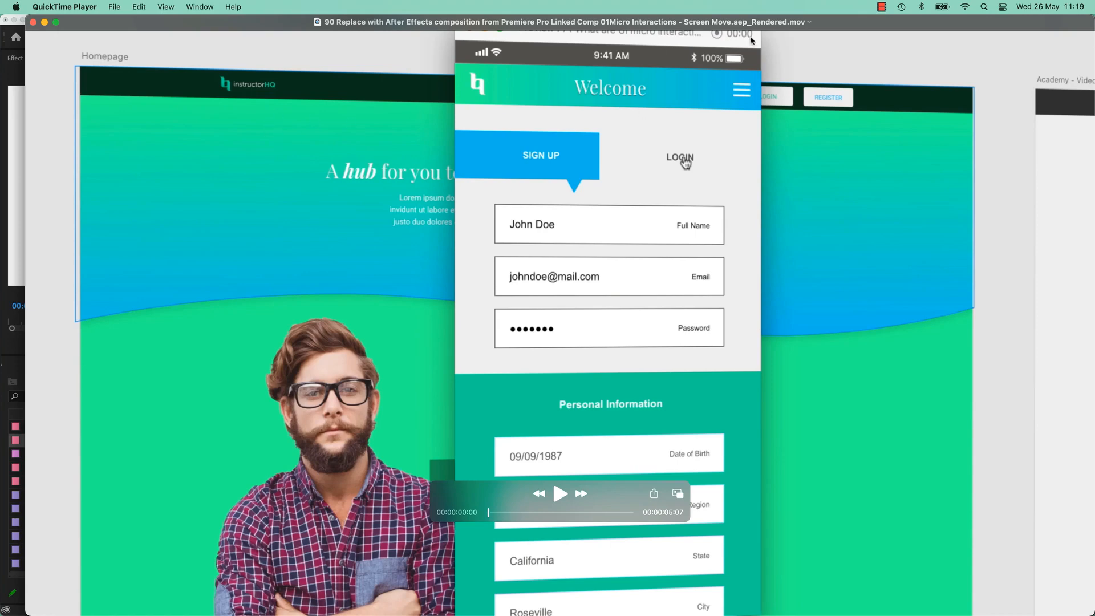
left_click(32, 22)
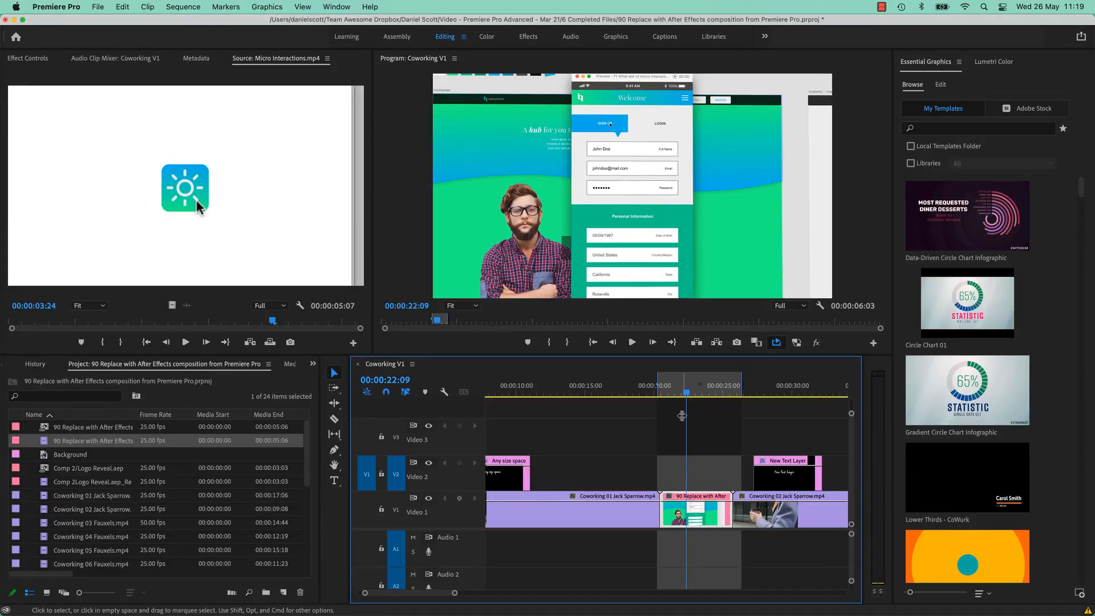
Restore Unrendered on the Video 1 clip, open its comp in After Effects, then select Coworking 01.
left_click(705, 472)
right_click(706, 512)
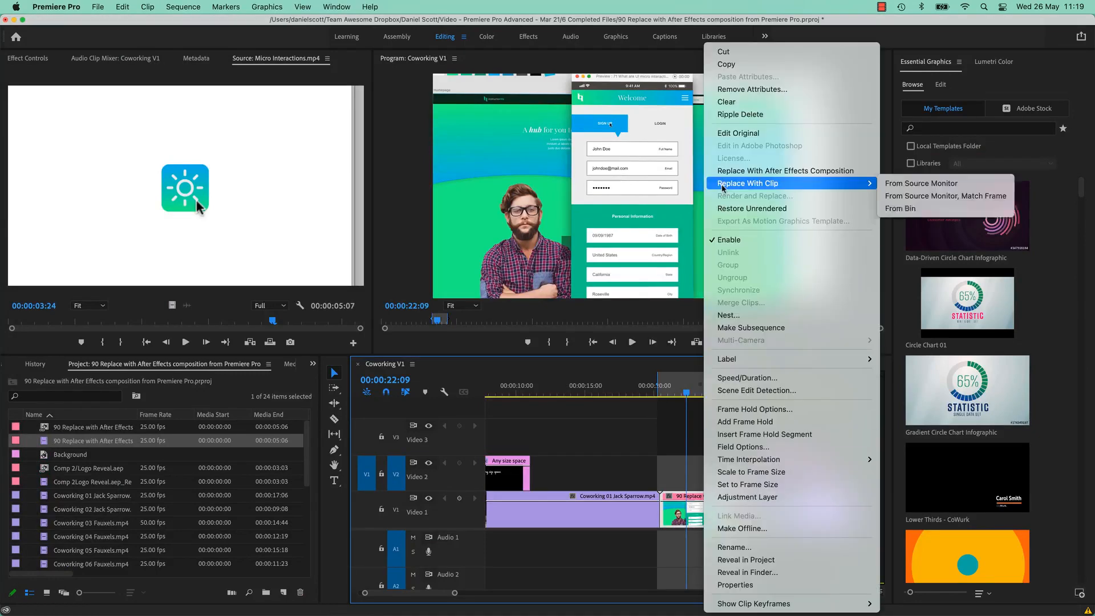
left_click(748, 209)
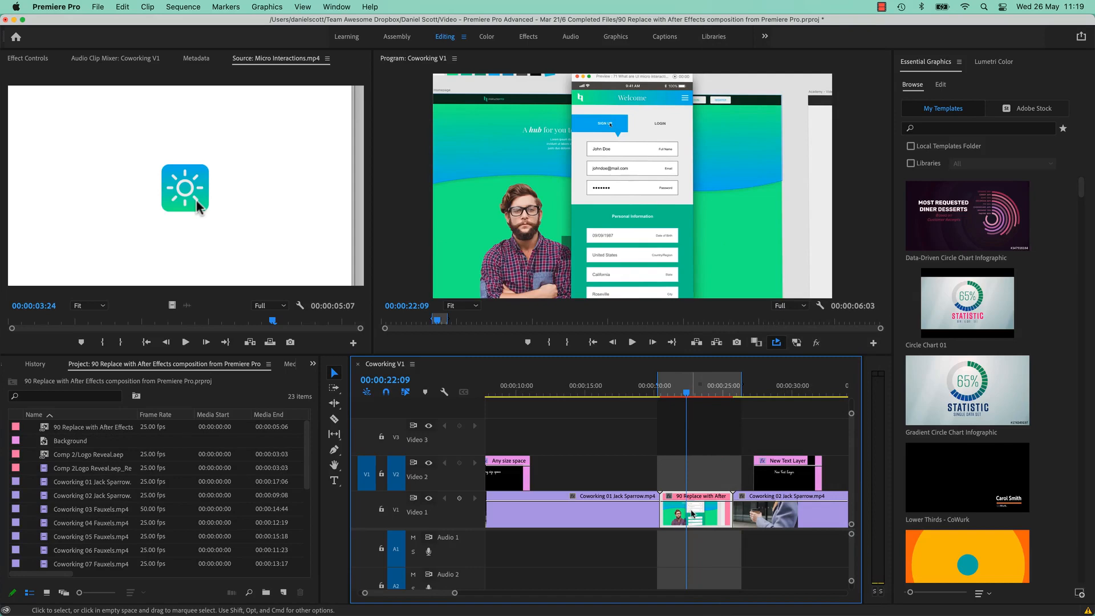
double_click(692, 514)
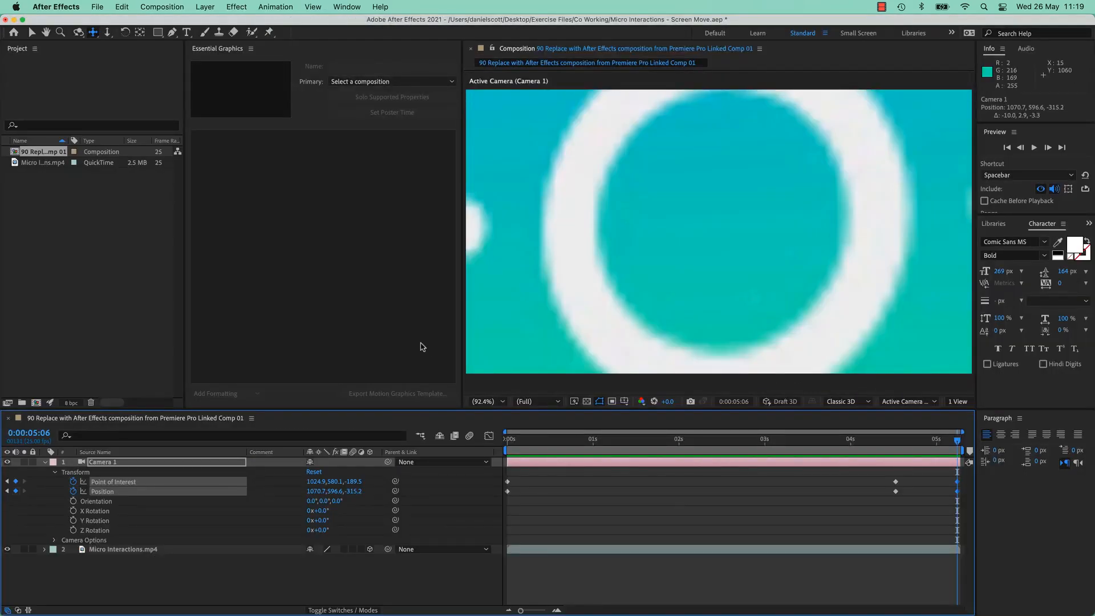
key("super+Tab")
left_click(567, 387)
left_click(620, 517)
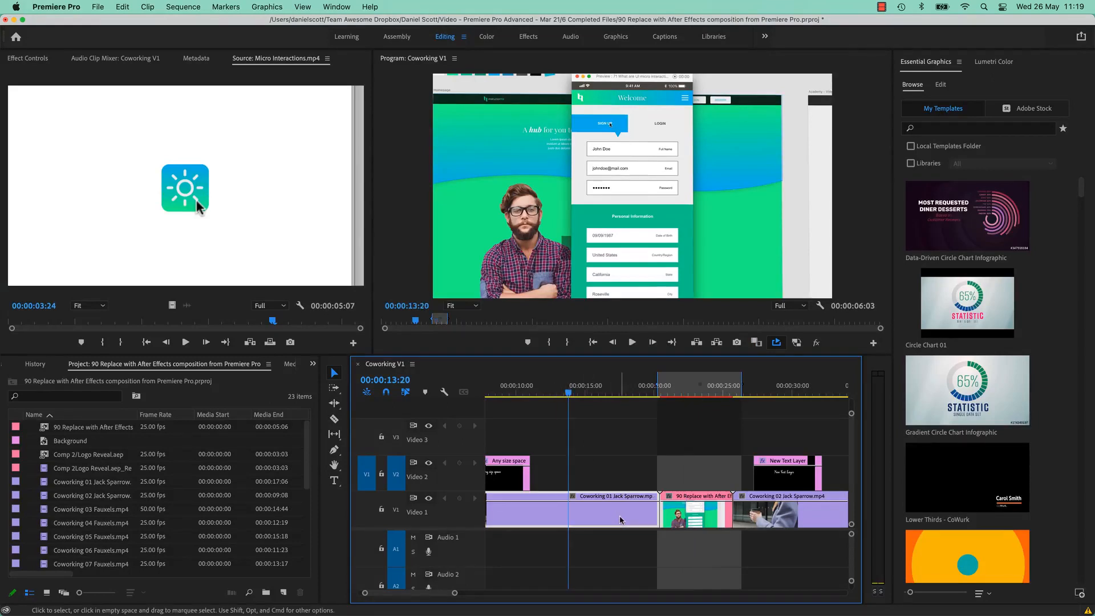
scroll(587, 501, "left", 5)
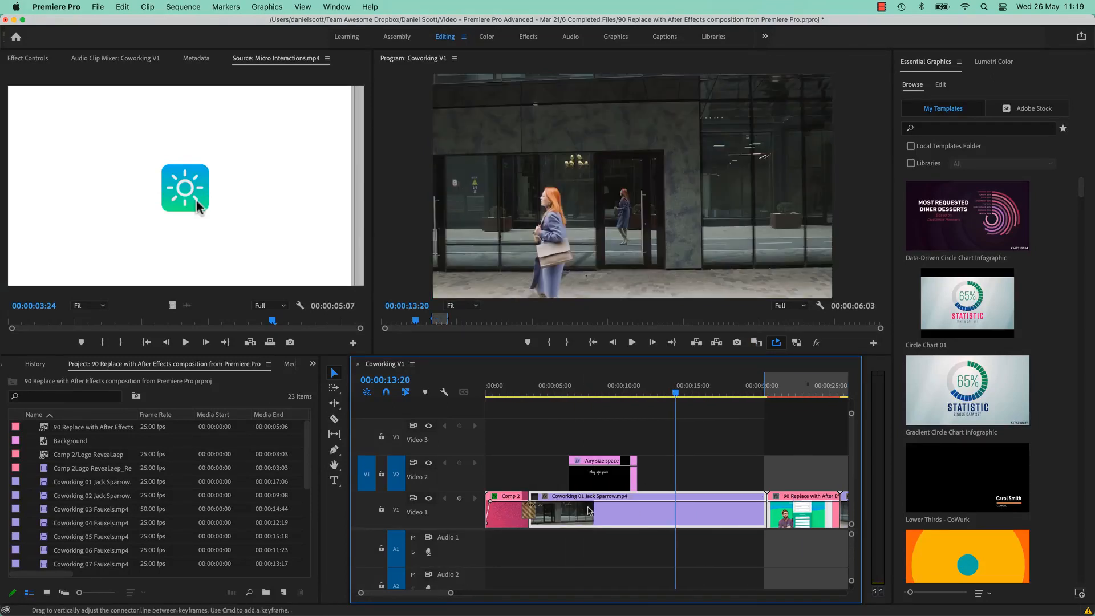
left_click(514, 387)
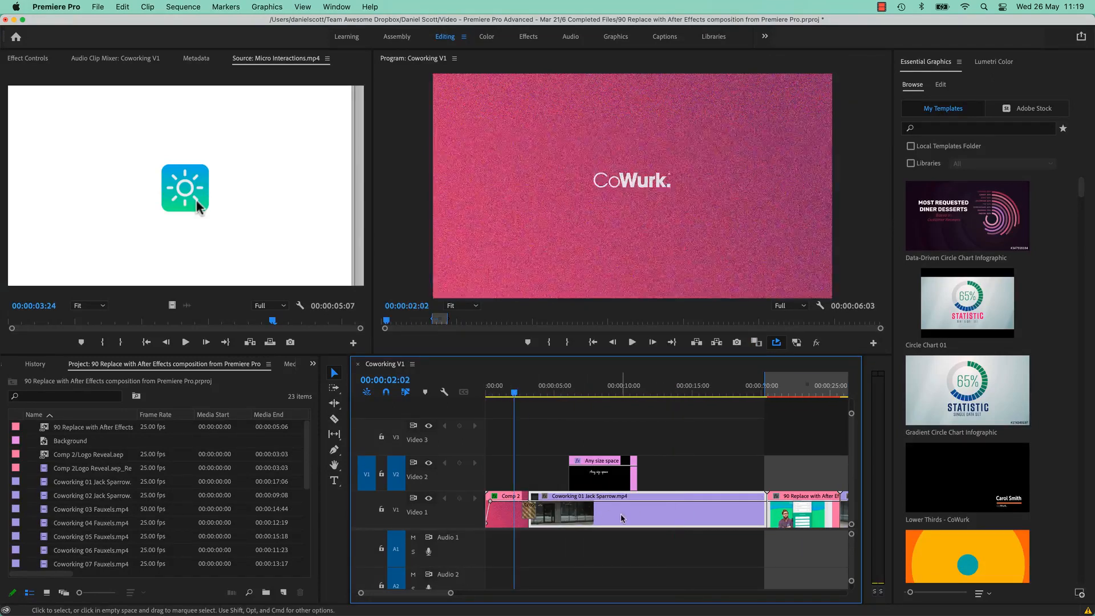
left_click(654, 514)
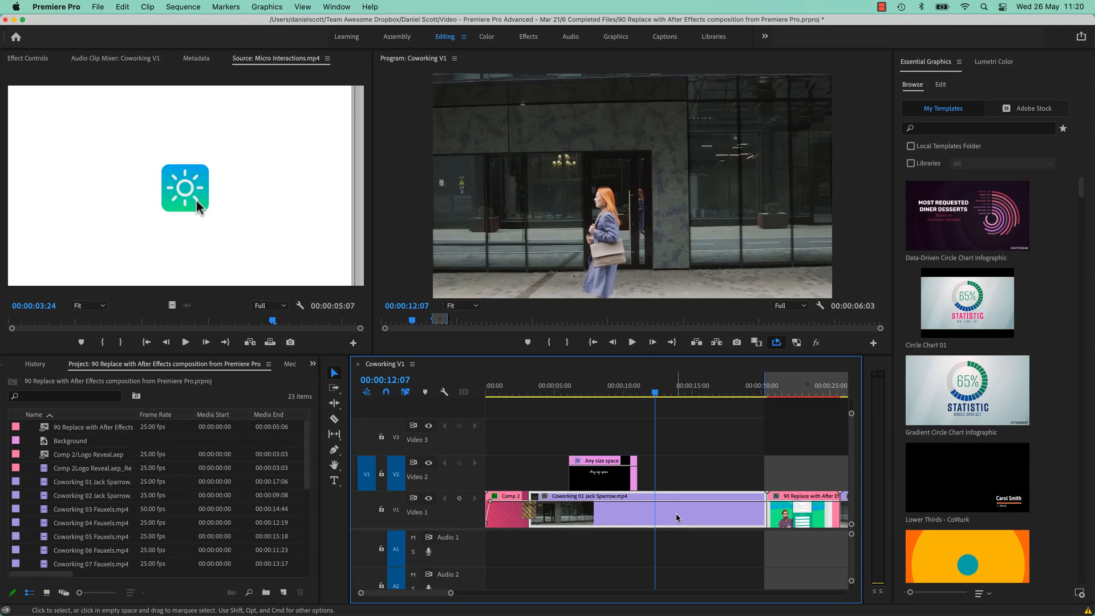
scroll(676, 513, "down", 10)
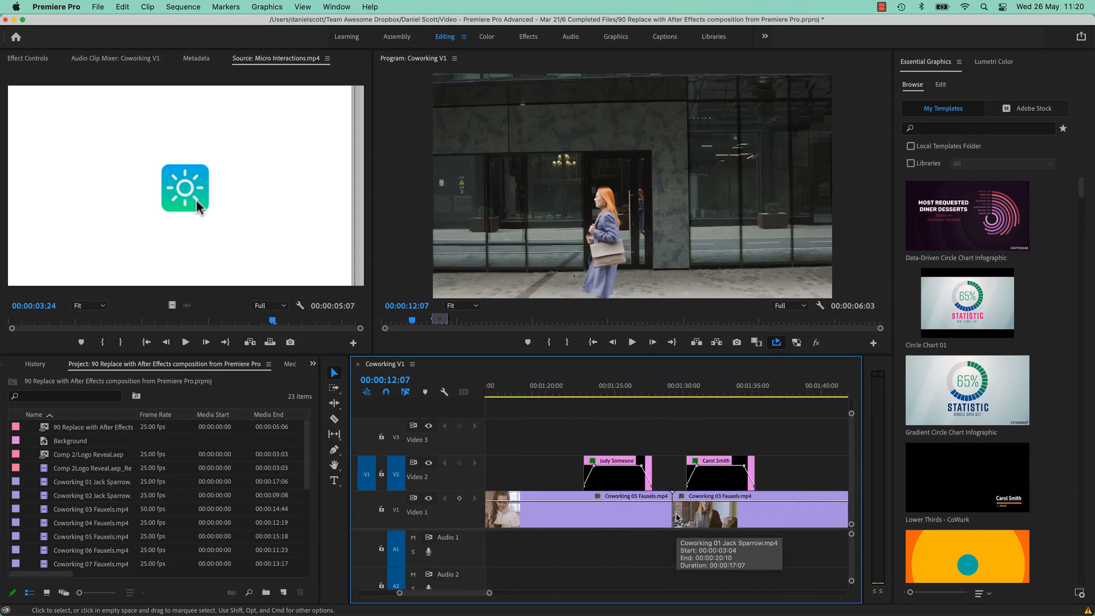
scroll(676, 515, "down", 6)
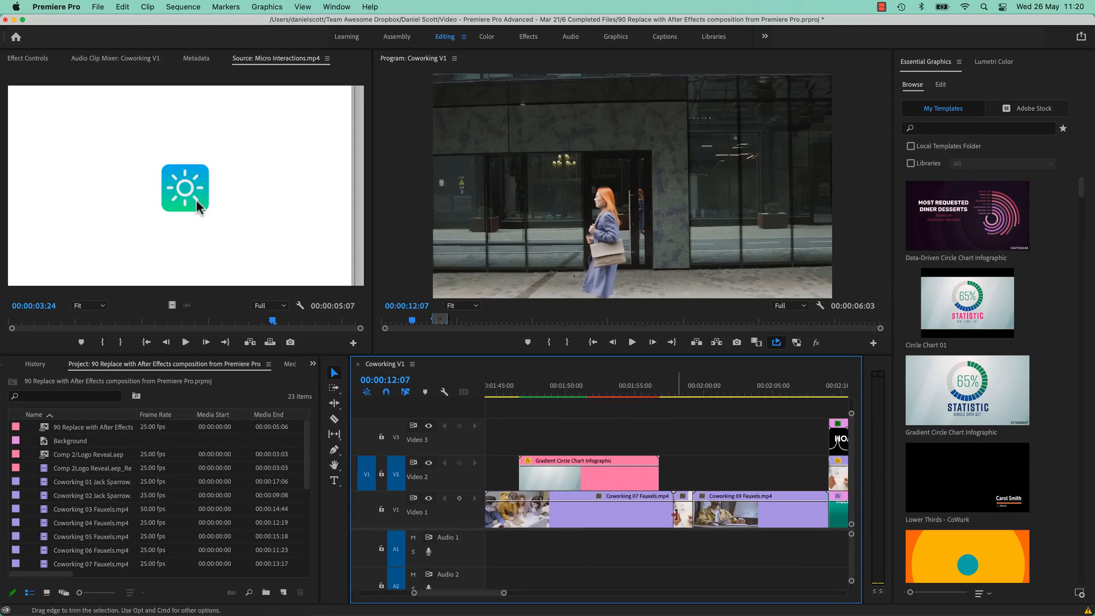
left_click(568, 385)
scroll(712, 479, "down", 7)
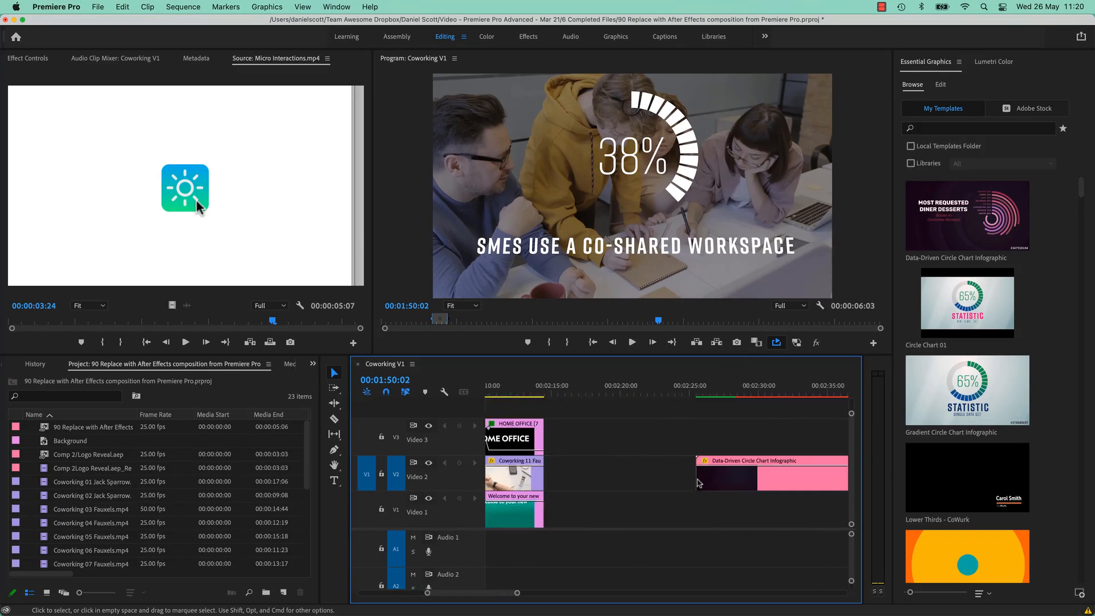
left_click(580, 462)
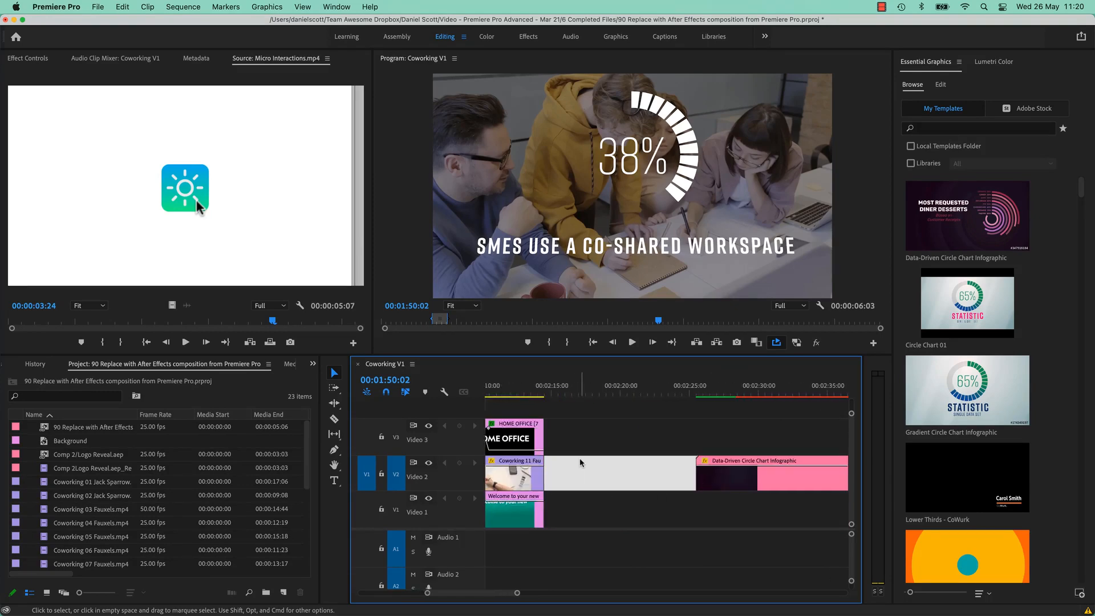
Import Tourism Ireland Logo.ai from Exercise Files > Tourism Ireland > Graphics and place it on Video 1.
key("super+i")
left_click(593, 119)
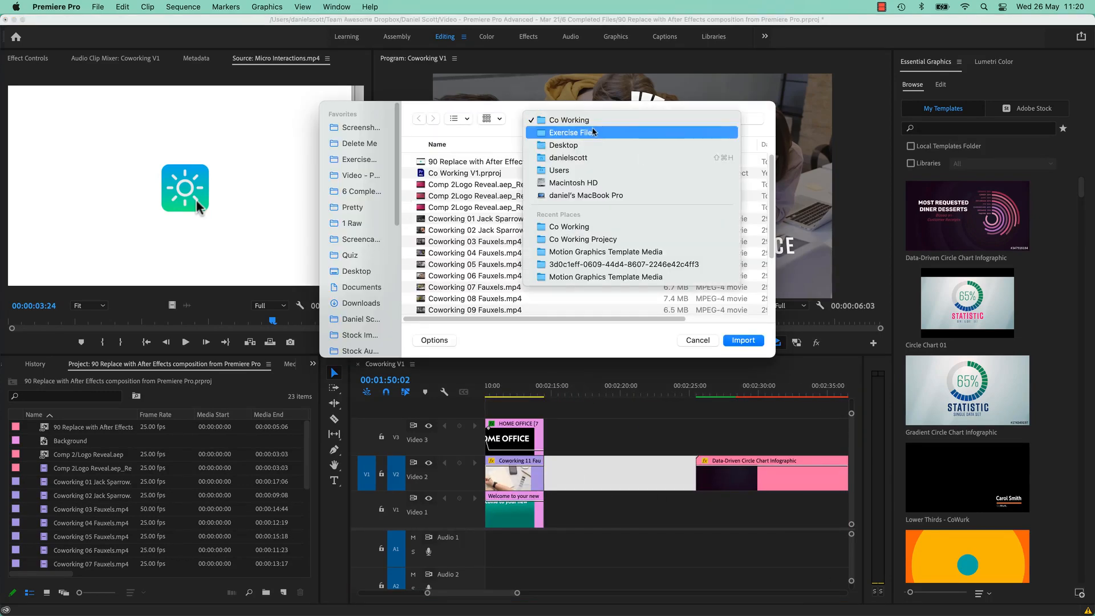
left_click(593, 132)
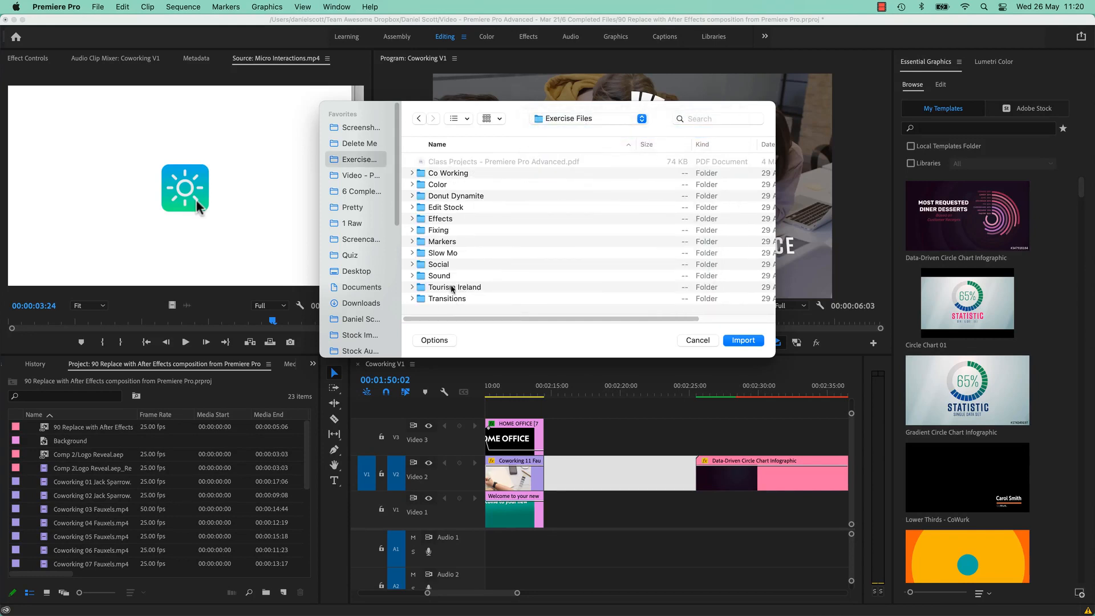
double_click(452, 287)
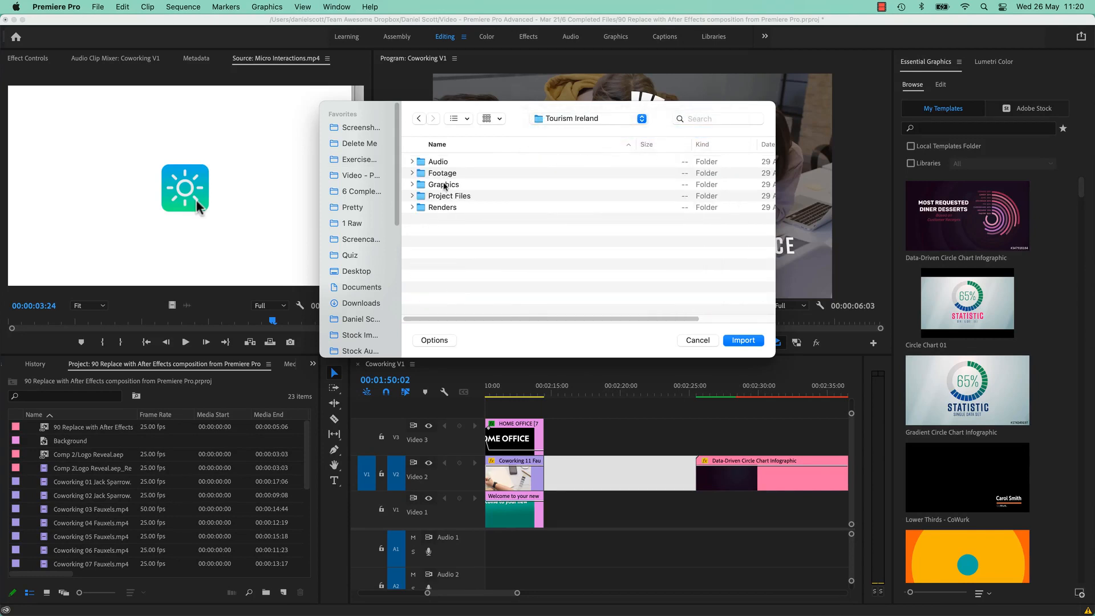
double_click(444, 185)
left_click(454, 162)
left_click(743, 340)
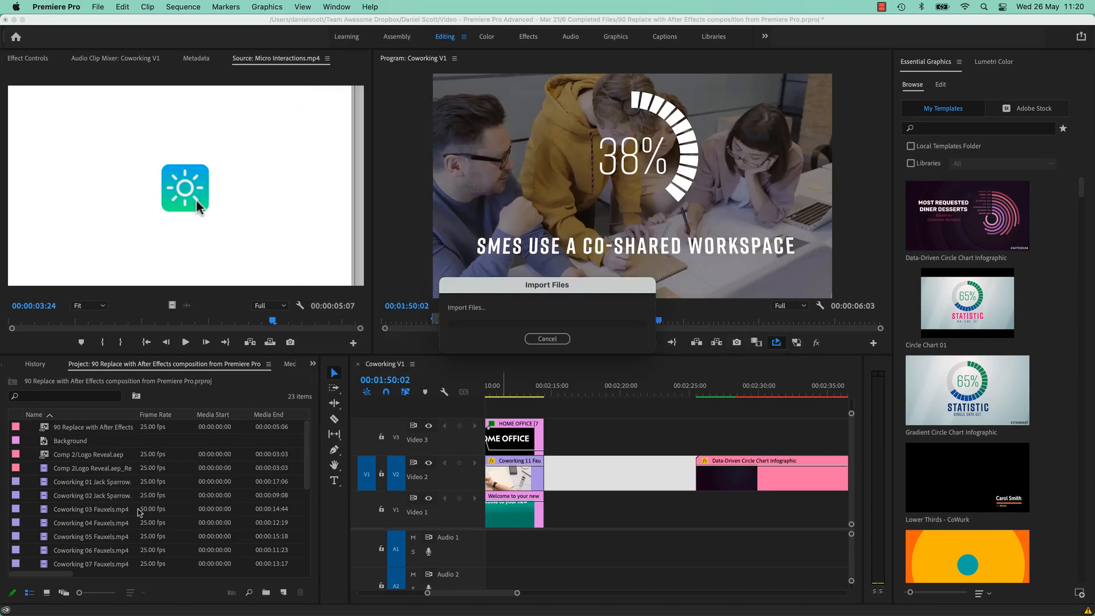
left_click_drag(48, 565, 619, 519)
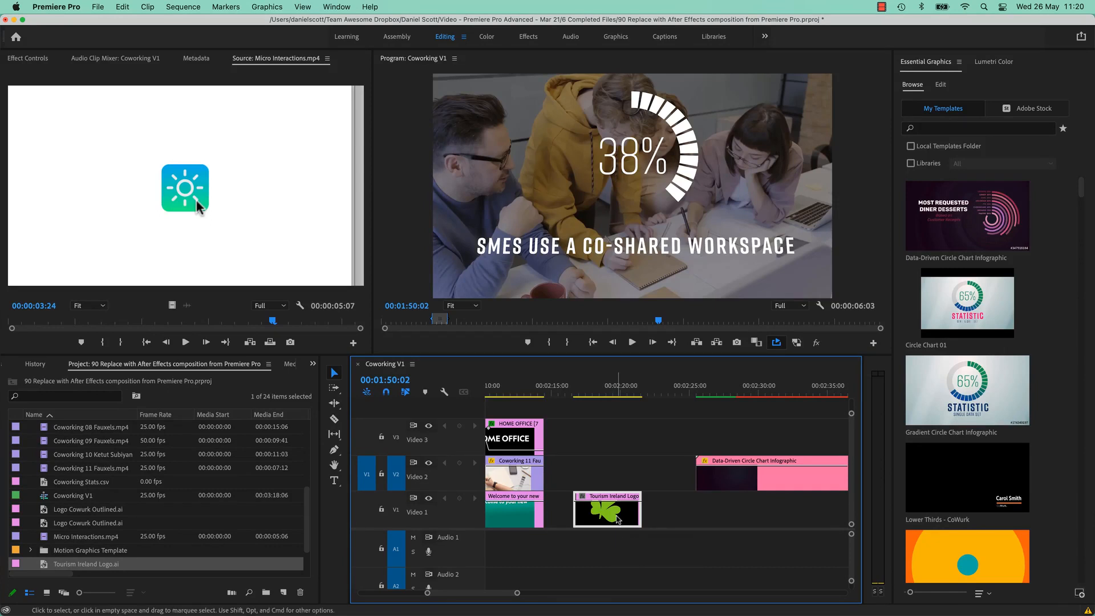
key("super+e")
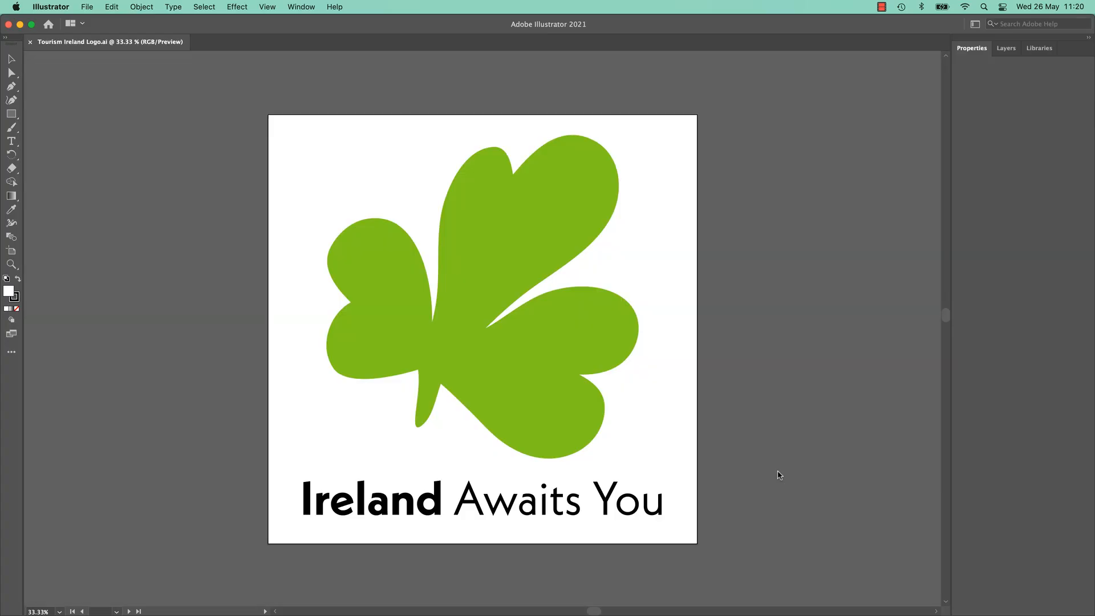
Bring up the logo artwork's context menu in Illustrator and dismiss it without choosing anything.
right_click(739, 472)
left_click(715, 404)
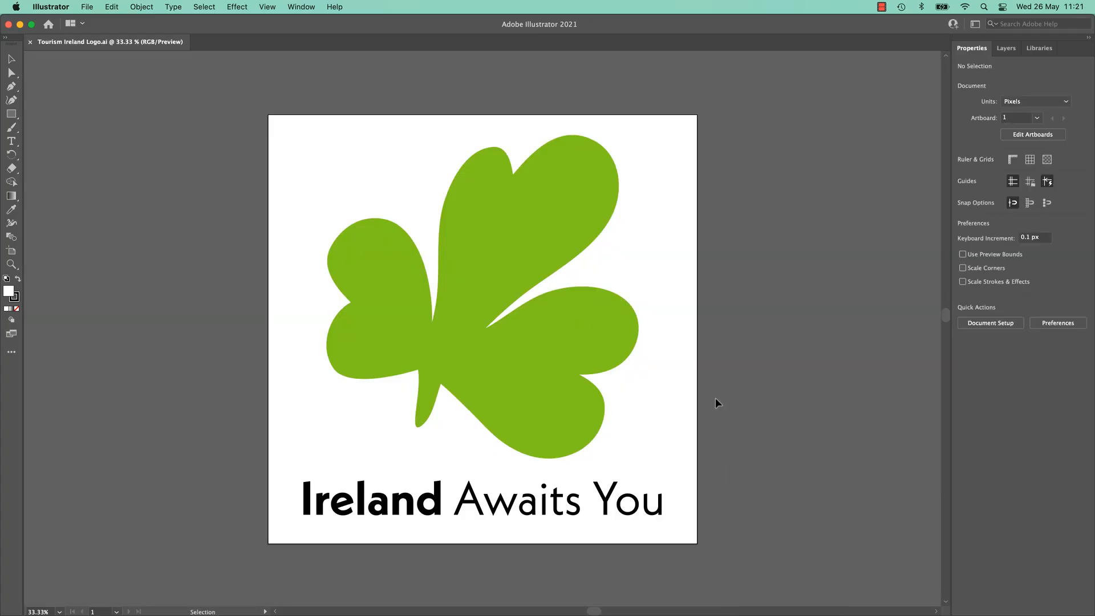